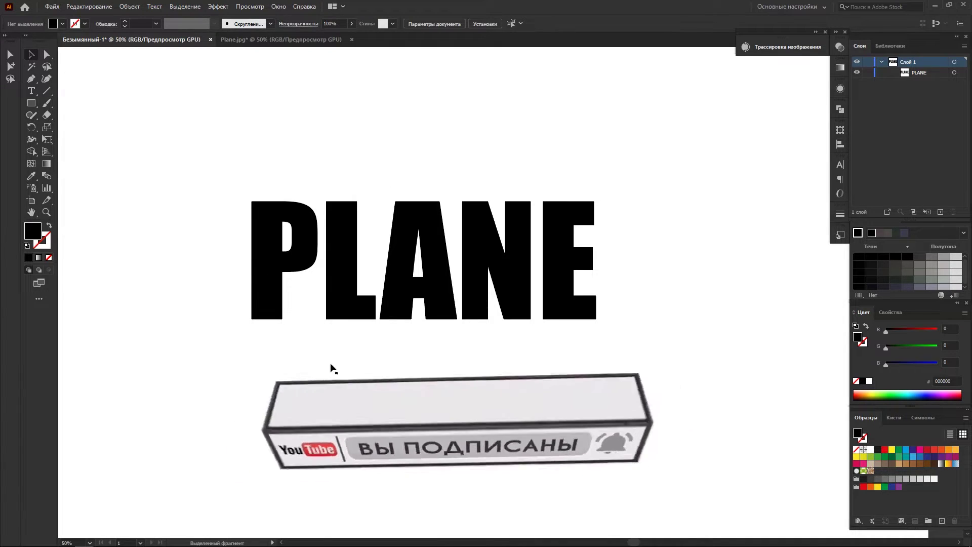
Bring the airplane photo from Plane.jpg into the PLANE text document, place it over the lettering, and send it to the back
left_click(301, 42)
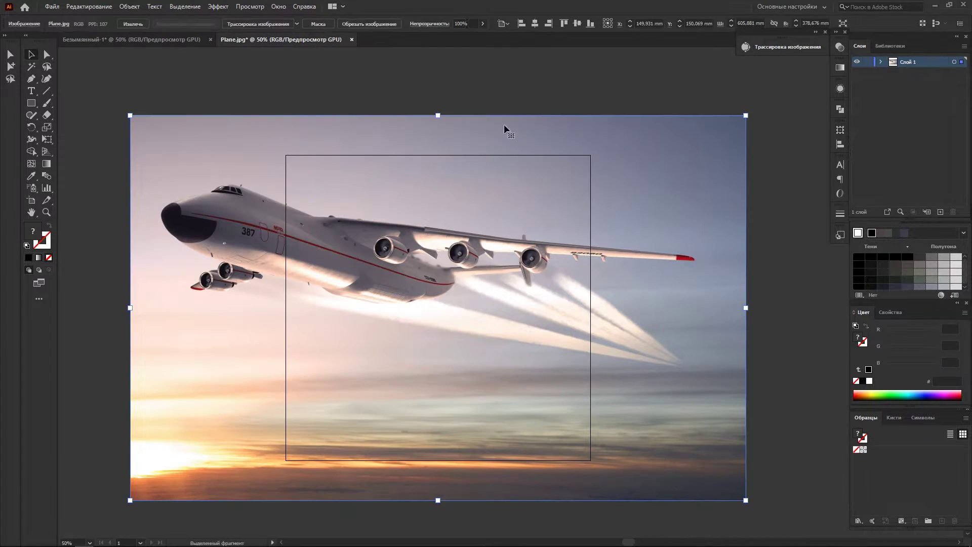
left_click_drag(386, 385, 524, 223)
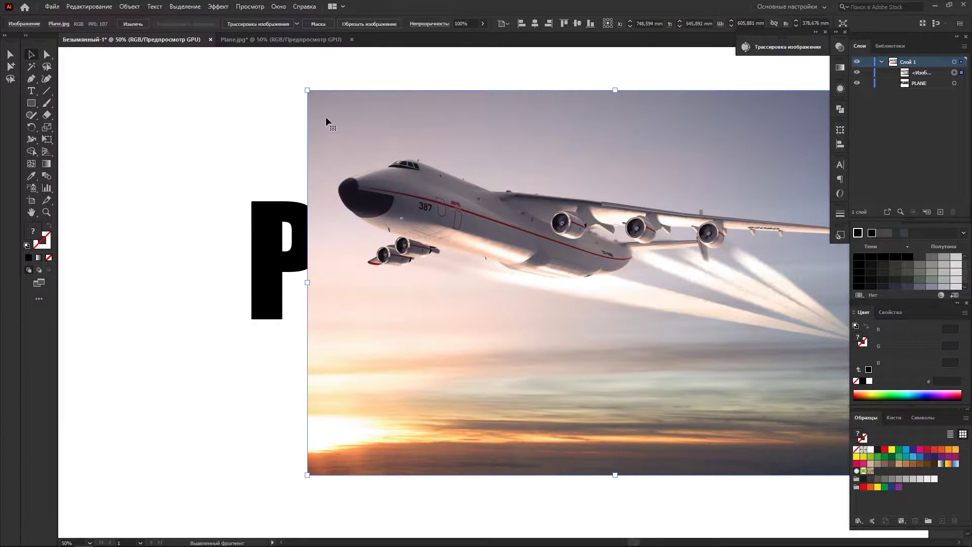
left_click_drag(328, 123, 173, 116)
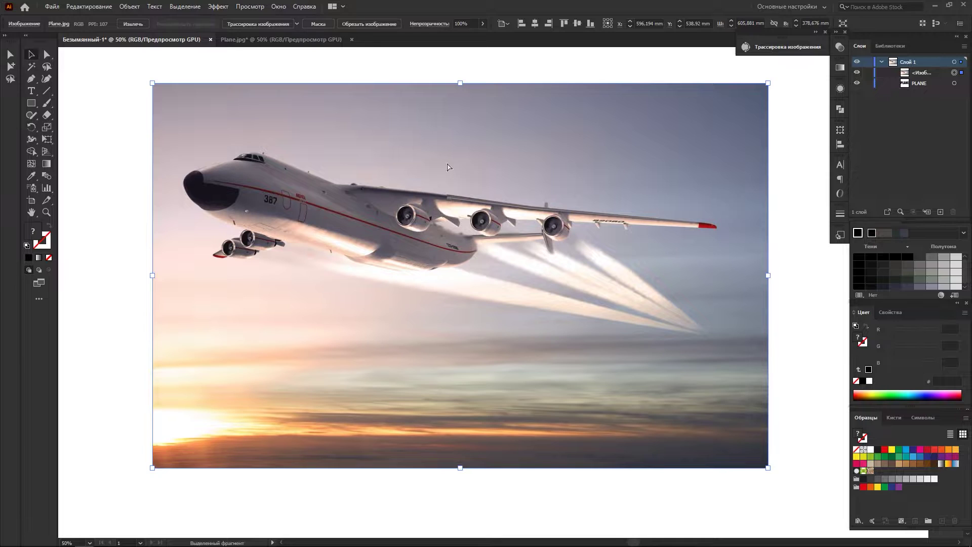
key("ctrl+shift+bracketleft")
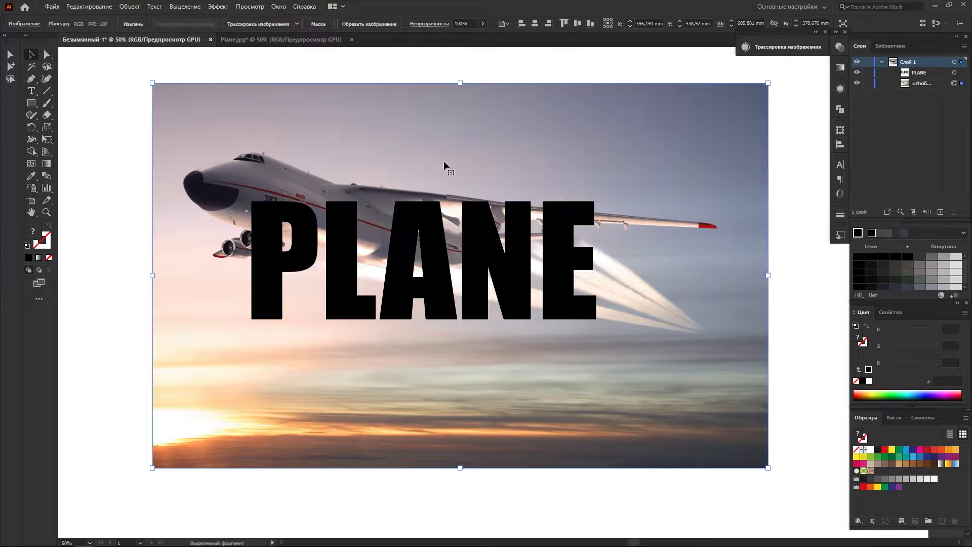
Reposition the airplane photo behind the lettering and scale it down proportionally to about 566 × 354 mm
mouse_move(475, 160)
left_mouse_down()
mouse_move(463, 156)
mouse_move(490, 163)
mouse_move(463, 154)
left_mouse_up()
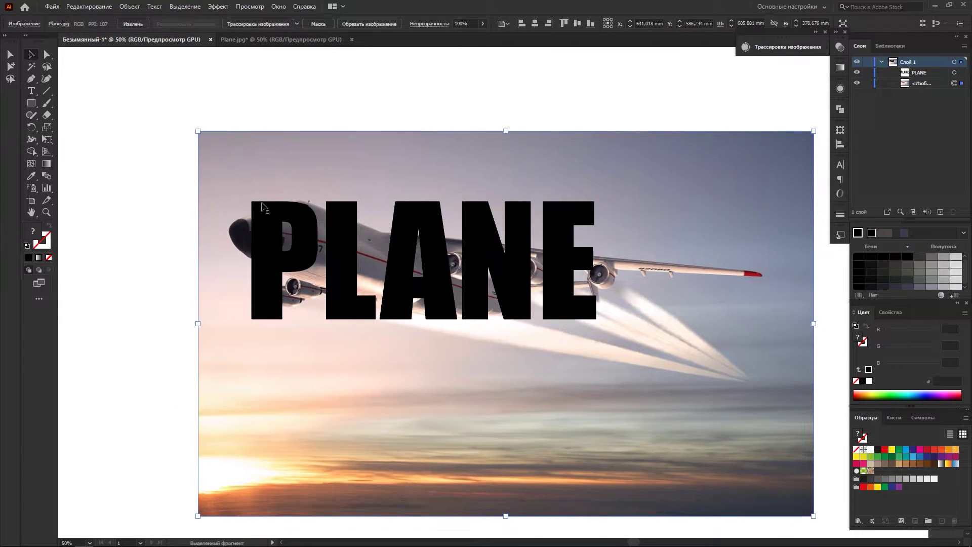
left_click_drag(290, 165, 293, 169)
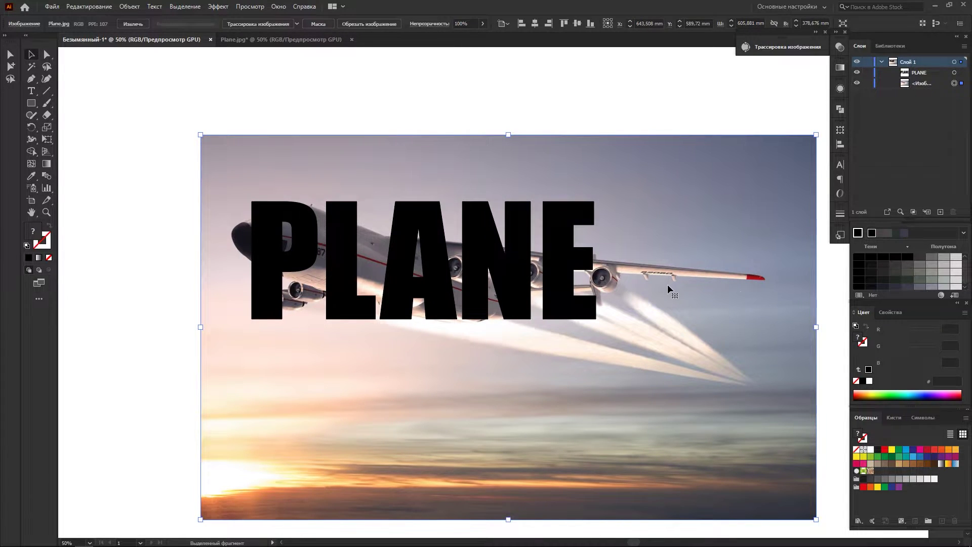
left_click_drag(817, 519, 776, 494)
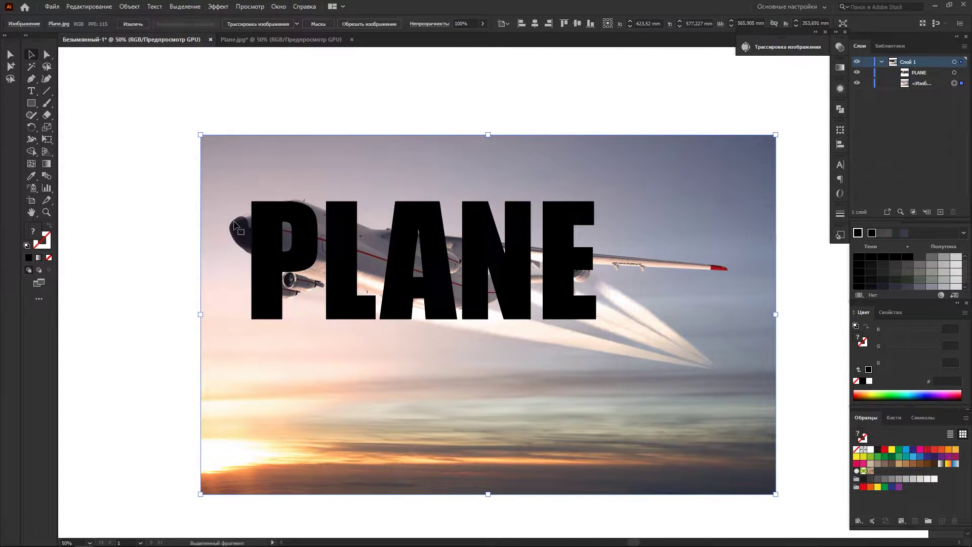
Trace the airplane's nose outside the letter P with the Pen tool as a closed shape overlapping the letter's edge
scroll(254, 239, "up", 1)
left_click(248, 97)
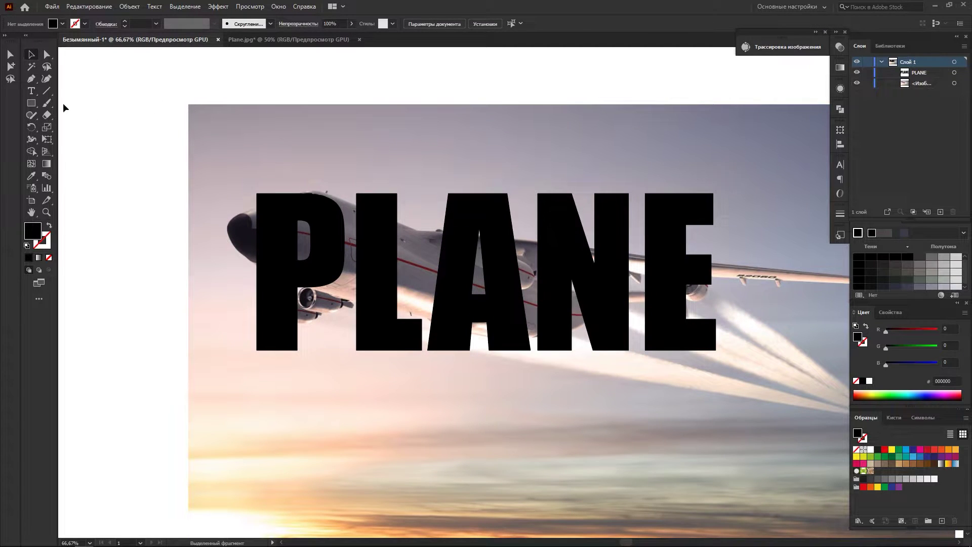
left_click(29, 80)
scroll(228, 225, "up", 2)
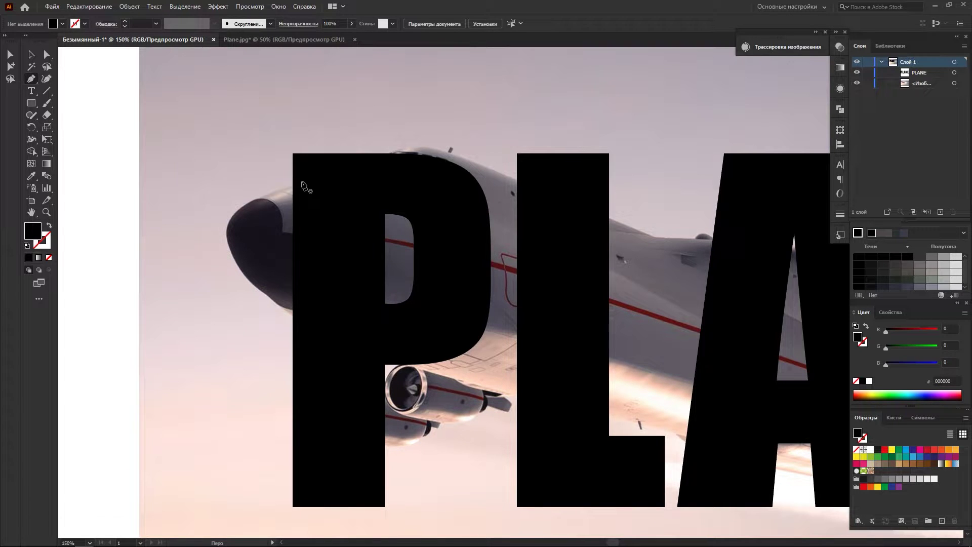
scroll(299, 191, "up", 2)
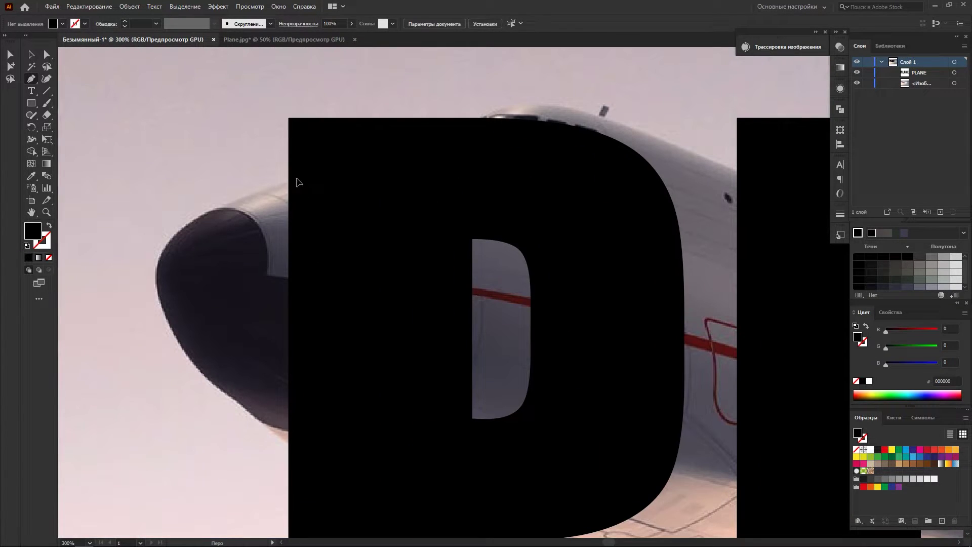
left_click(297, 179)
left_click(208, 211)
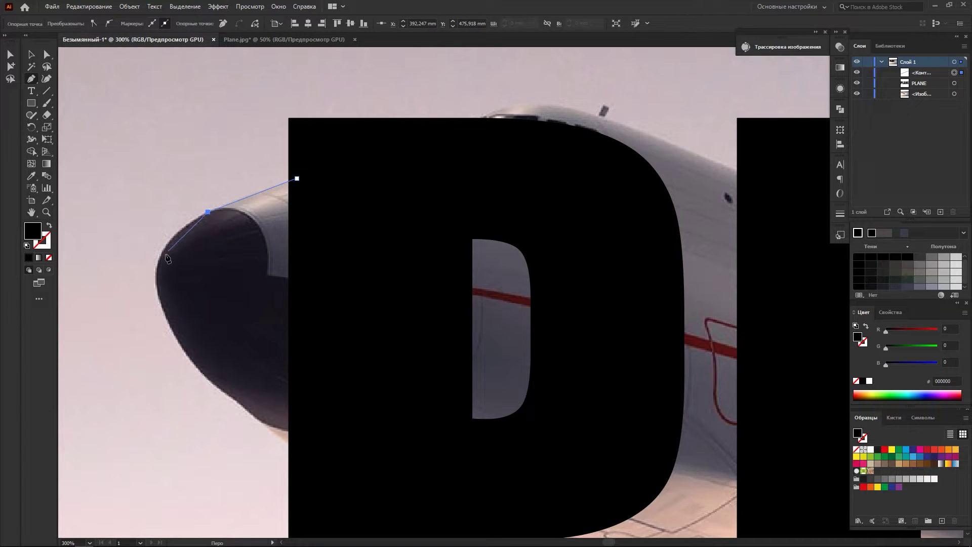
left_click_drag(157, 263, 159, 319)
key("ctrl+z")
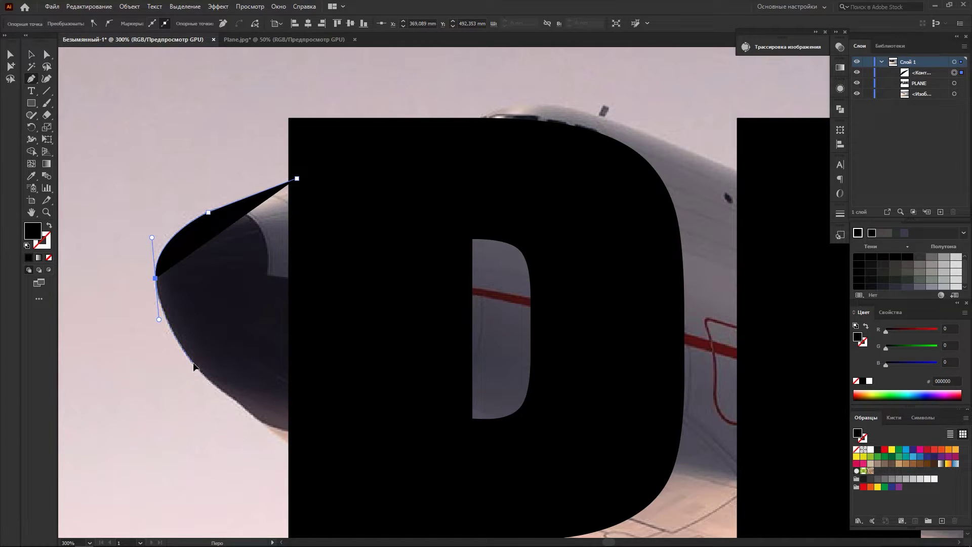
left_click(193, 363)
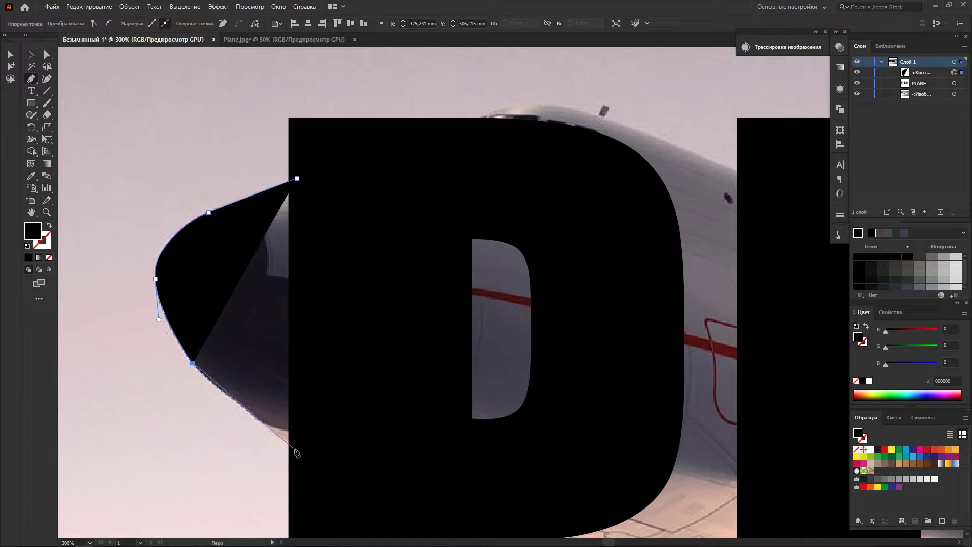
left_click_drag(297, 452, 321, 470)
left_click(334, 278)
left_click(297, 179)
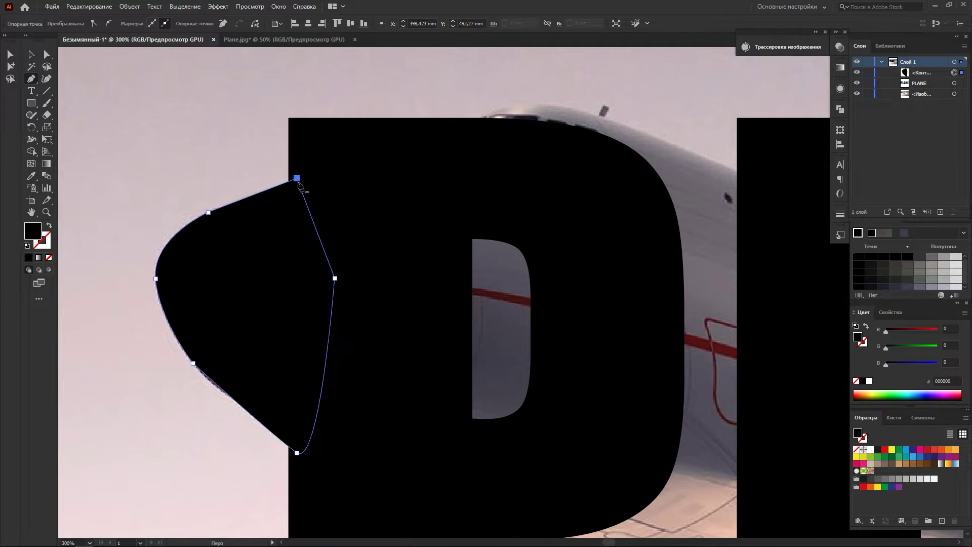
Start a Pen path inside the letter E and trace the wing's upper edge and around its red tip
scroll(411, 278, "down", 5)
scroll(444, 285, "right", 2)
scroll(444, 285, "right", 2)
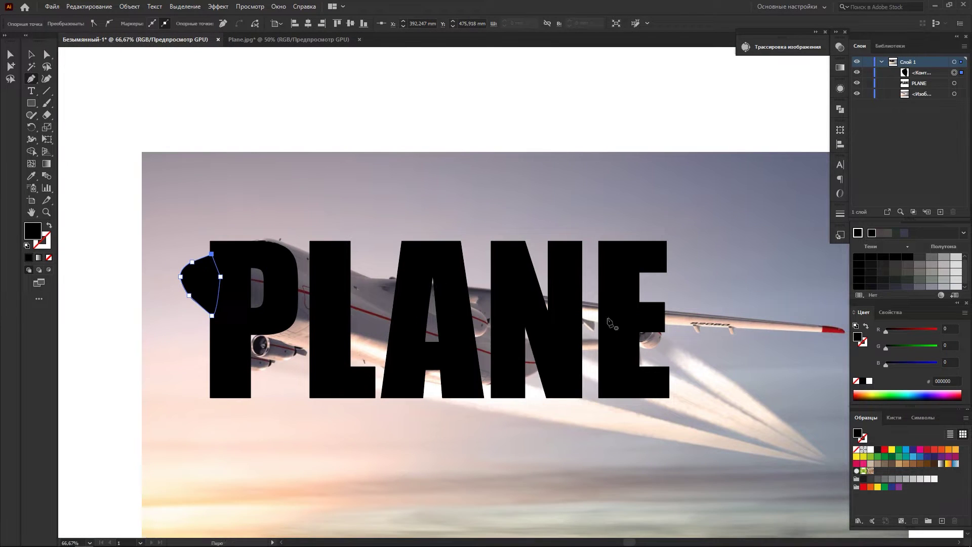
scroll(610, 324, "right", 2)
scroll(608, 325, "up", 3)
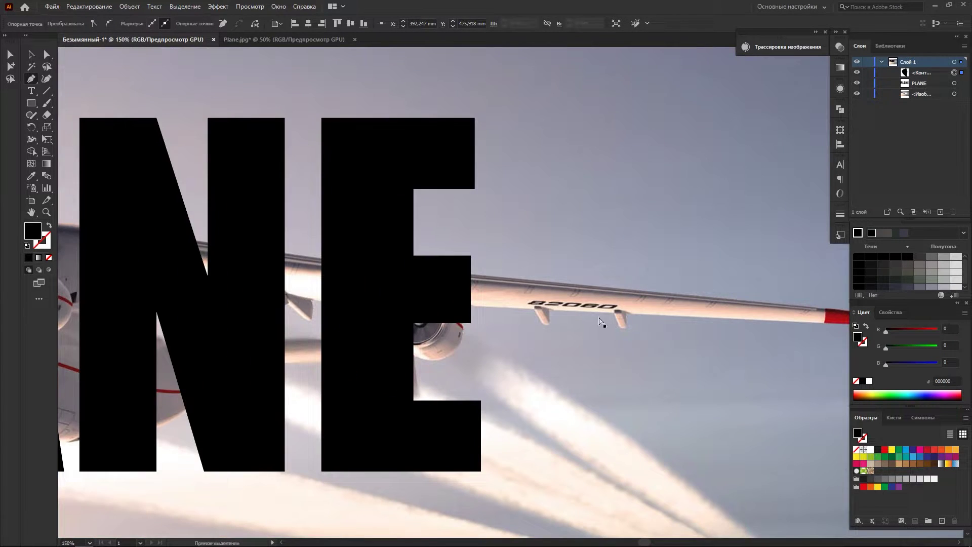
scroll(602, 322, "right", 2)
scroll(404, 267, "up", 1)
left_click(372, 260)
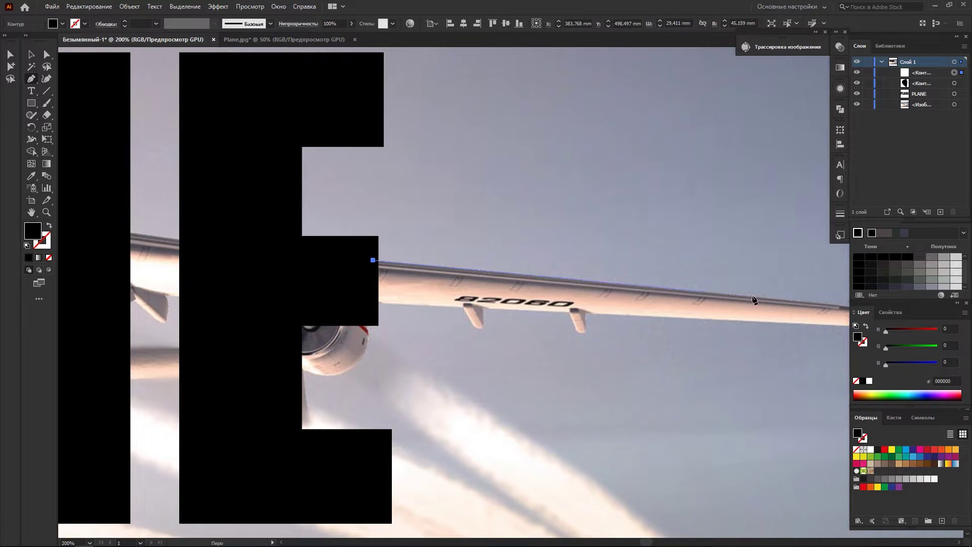
scroll(821, 312, "right", 2)
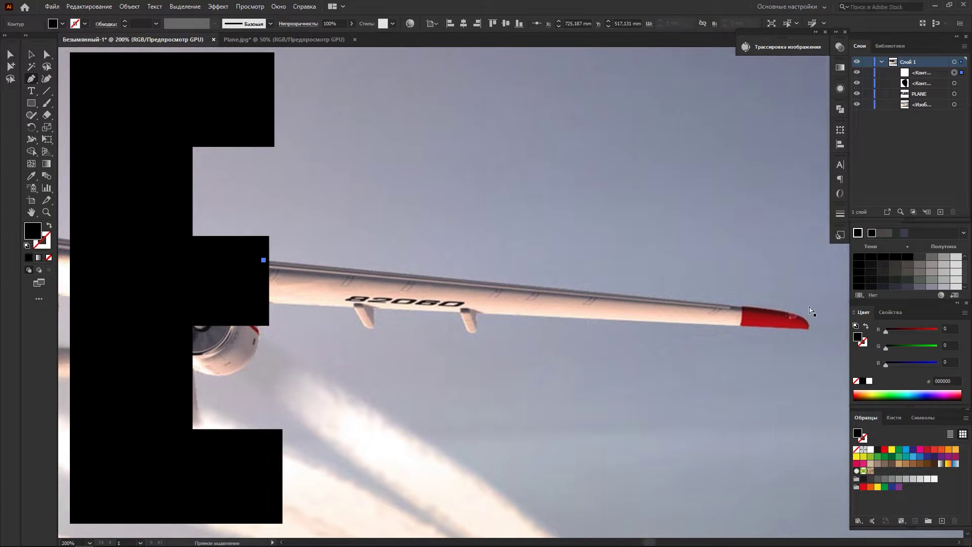
left_click(767, 311)
scroll(785, 318, "up", 3)
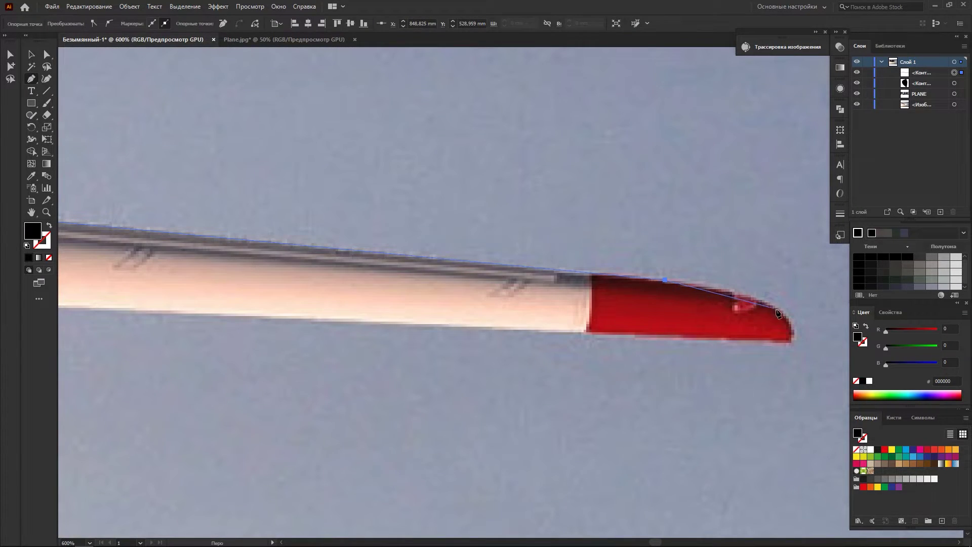
left_click_drag(788, 320, 801, 329)
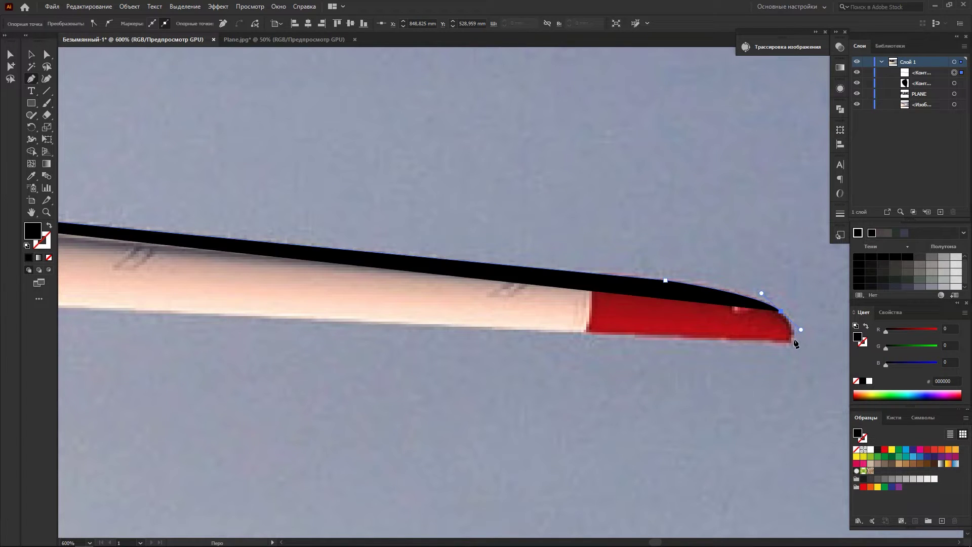
left_click(791, 339)
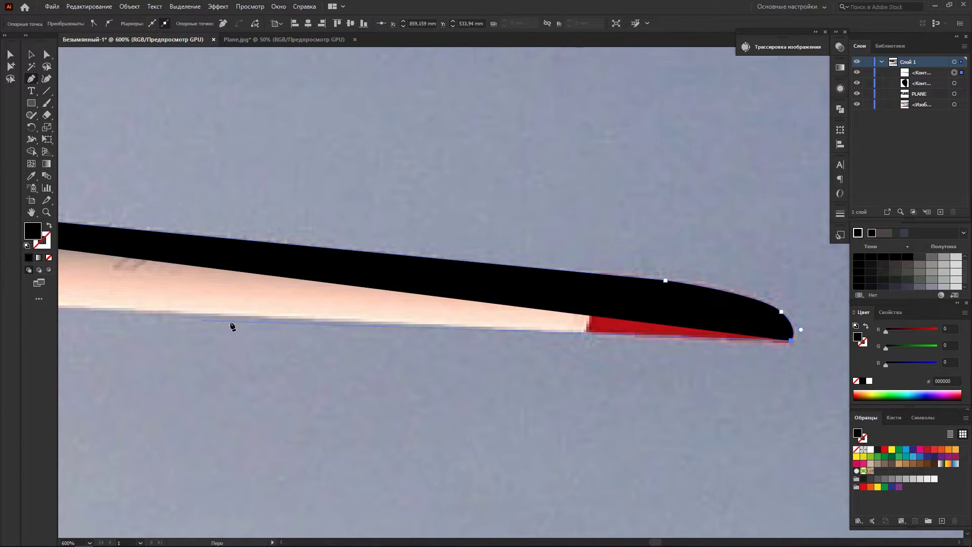
Continue the path along the wing's underside to the outer fairing, and swap fill and stroke so only the outline is painted
scroll(223, 328, "down", 1)
scroll(216, 328, "left", 5)
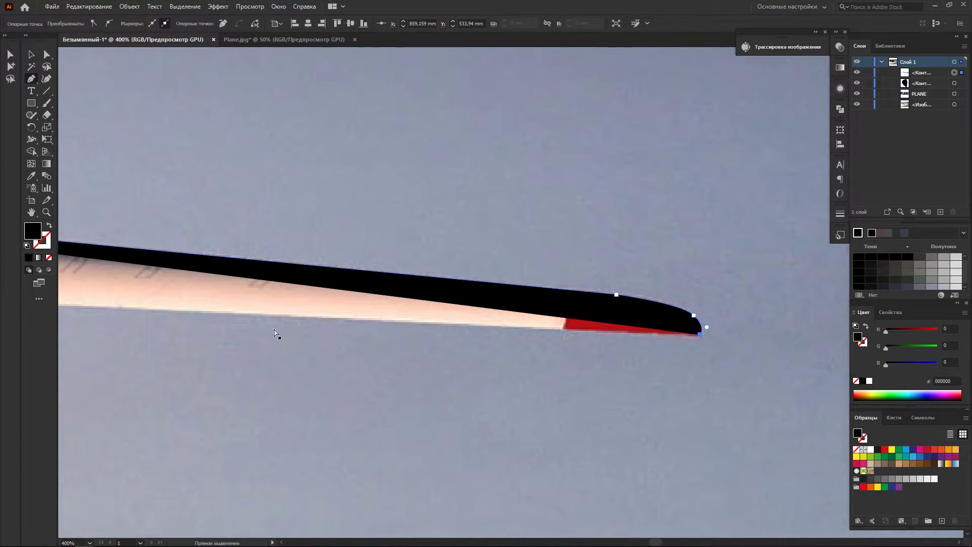
left_click(135, 309)
scroll(206, 319, "up", 2)
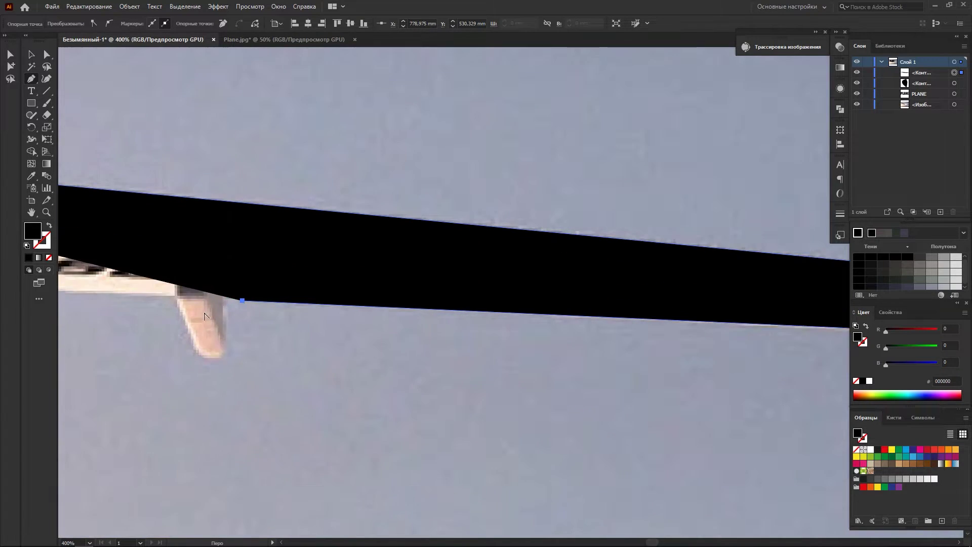
scroll(222, 319, "down", 1)
scroll(268, 314, "left", 3)
left_click_drag(338, 296, 248, 240)
left_click(49, 227)
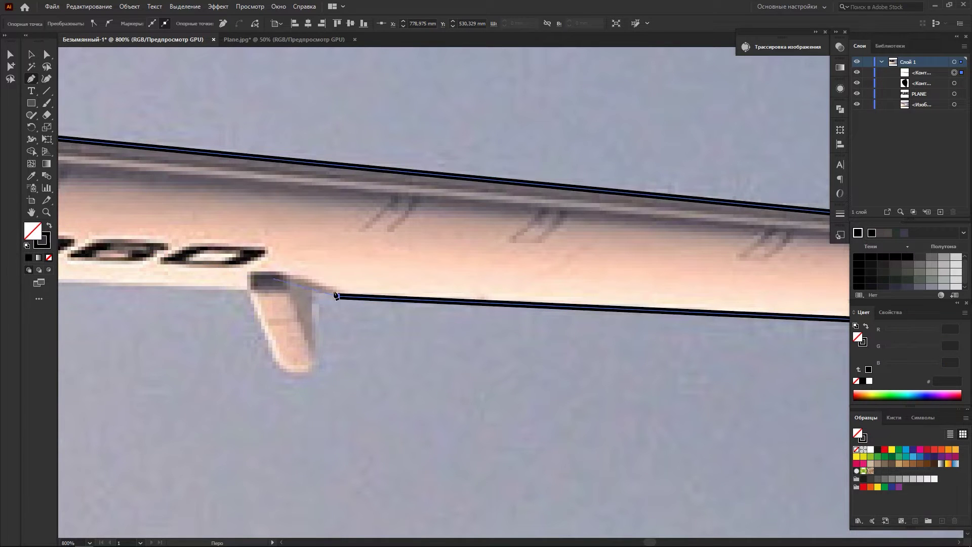
Trace the outer fairing under the wing, curving around its rounded end and back up to the wing's lower edge
scroll(326, 303, "up", 1)
left_click(315, 300)
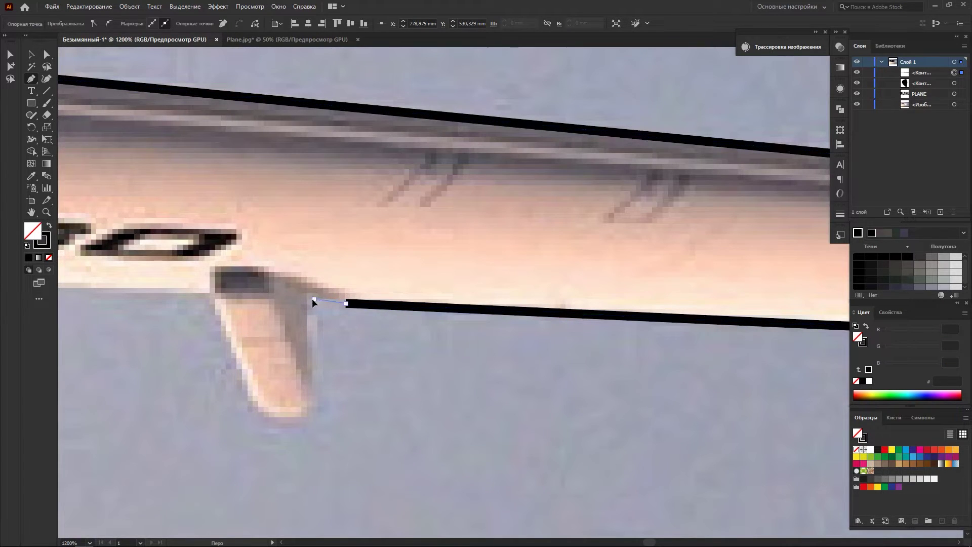
left_click_drag(308, 305, 314, 357)
left_click(315, 396)
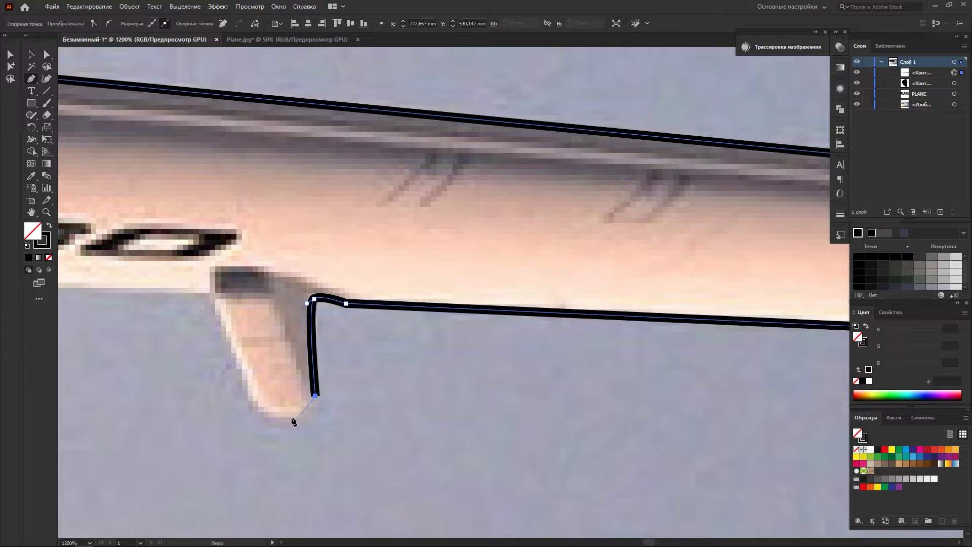
left_click_drag(288, 419, 259, 422)
left_click_drag(243, 381, 240, 364)
left_click(209, 295)
Extend the path along the wing's lower edge beneath the number and around the inner fairing
scroll(298, 309, "left", 10)
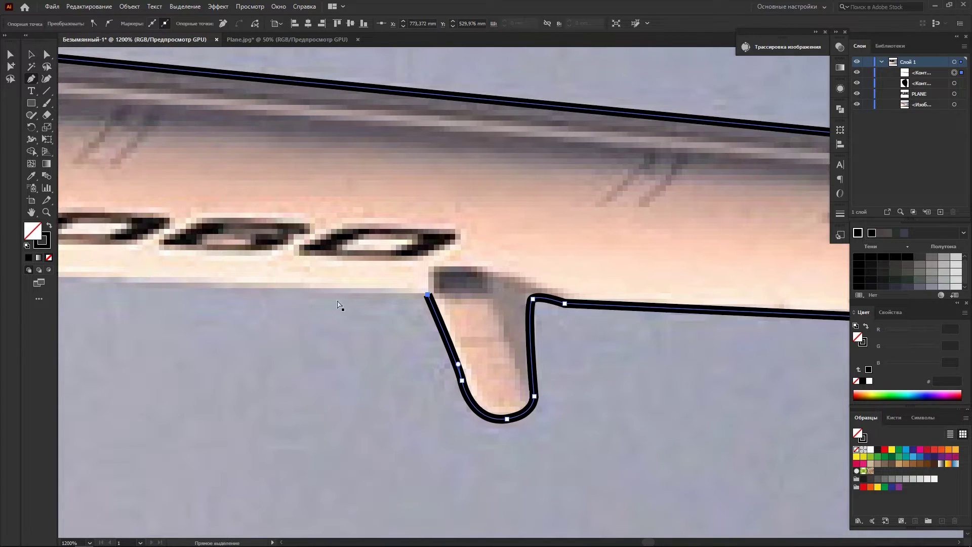
scroll(339, 304, "down", 1)
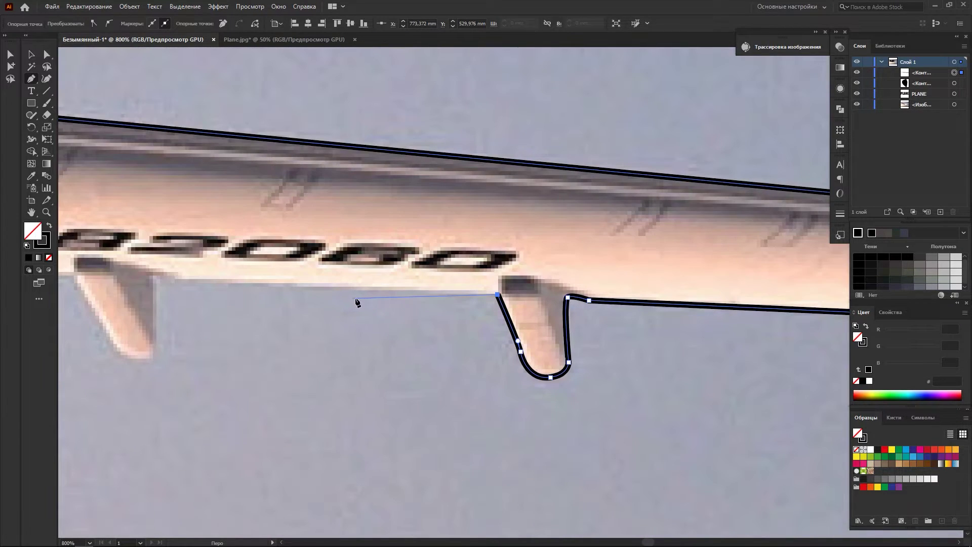
left_click(175, 281)
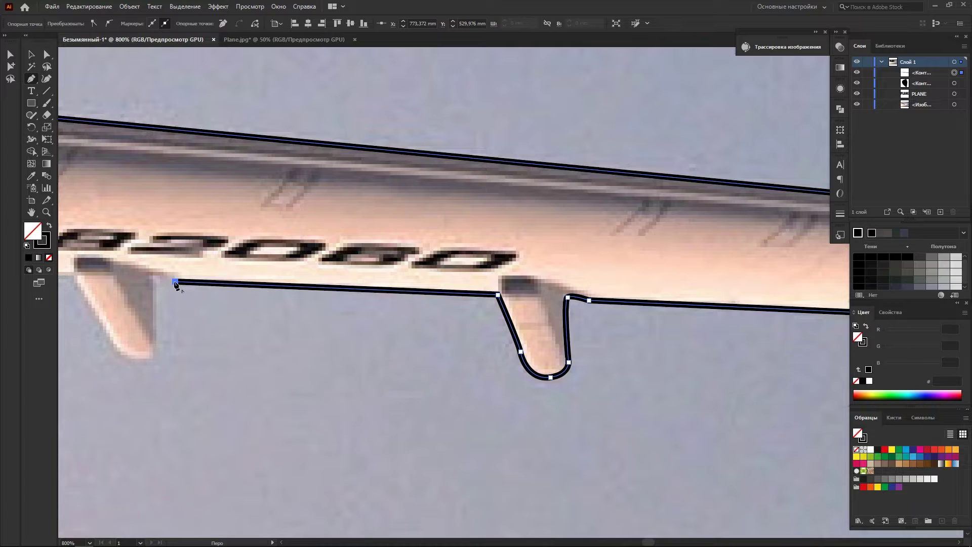
scroll(178, 285, "left", 3)
scroll(217, 276, "up", 3)
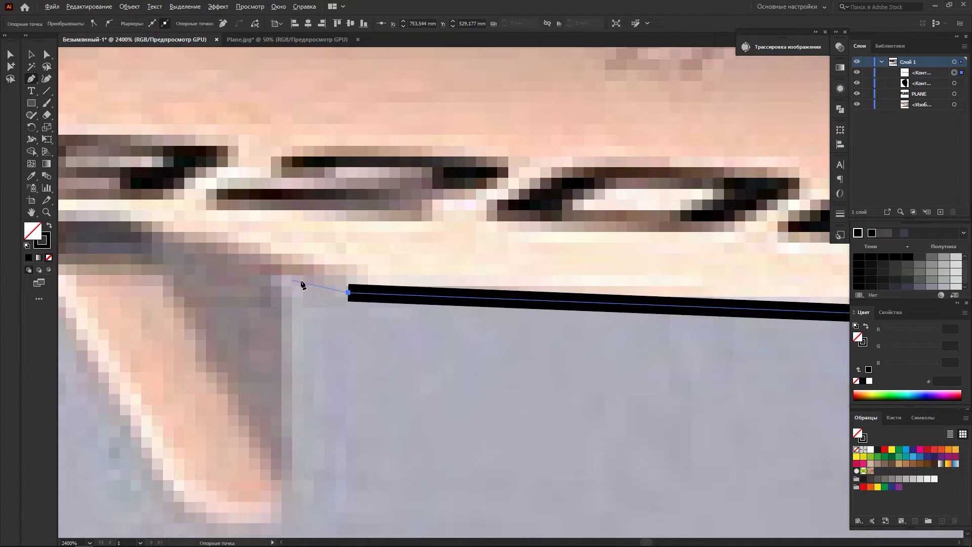
left_click(287, 276)
scroll(286, 307, "down", 2)
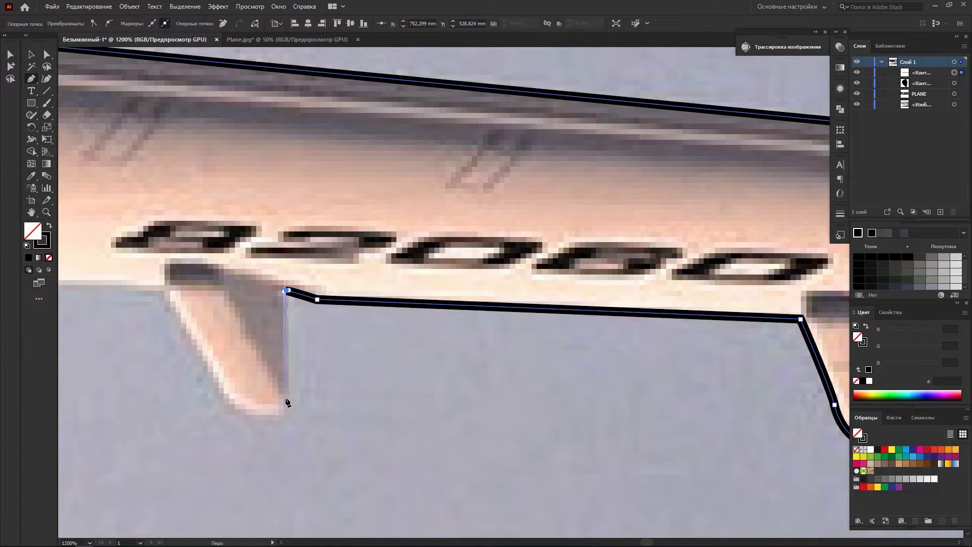
left_click_drag(285, 399, 268, 416)
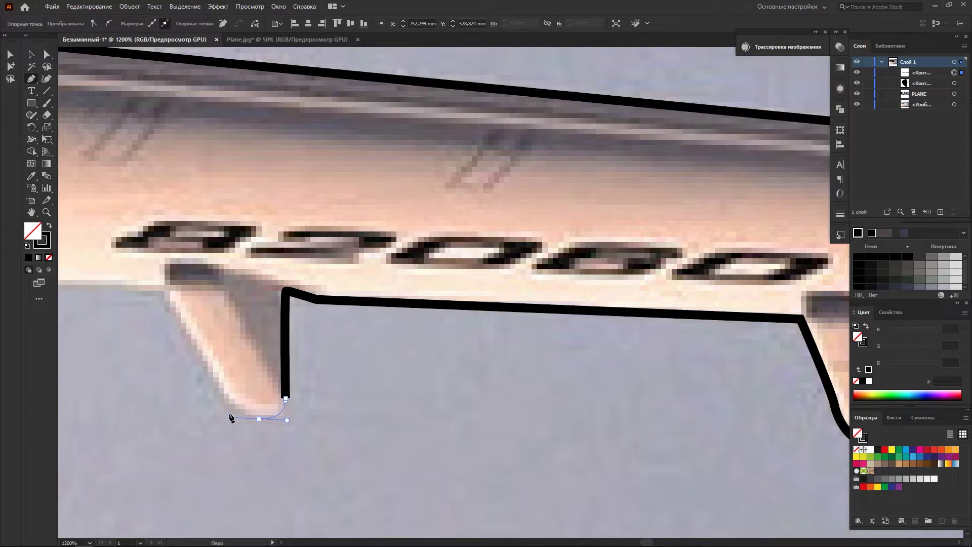
left_click(184, 329)
left_click(159, 289)
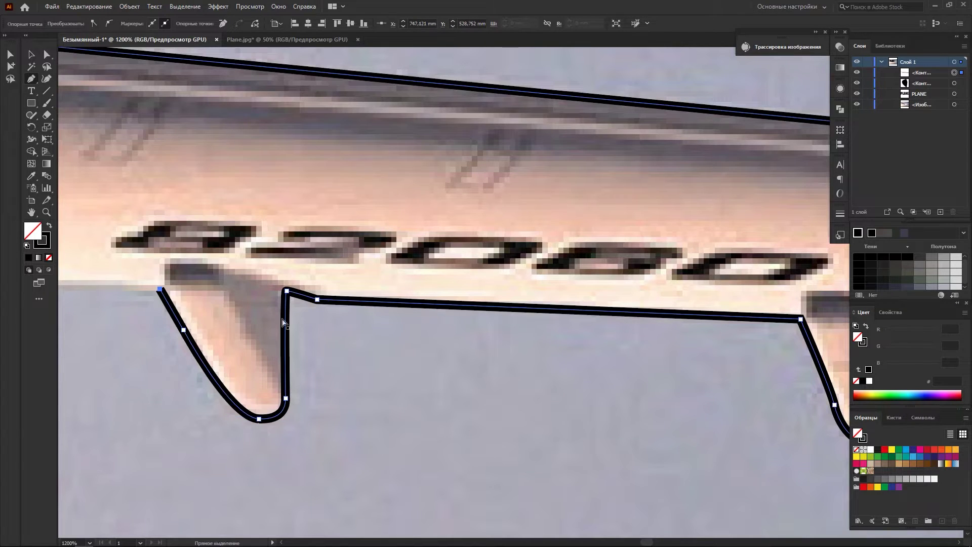
Continue the path along the wing's lower edge from the inner fairing to just inside the letter E
scroll(284, 323, "down", 1)
left_click_drag(343, 304, 517, 334)
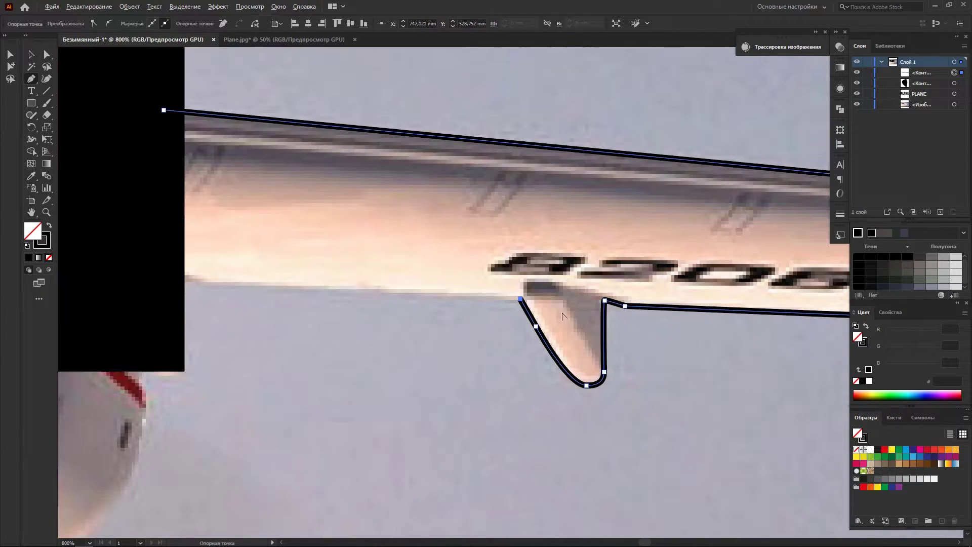
left_click(201, 283)
left_click(179, 278)
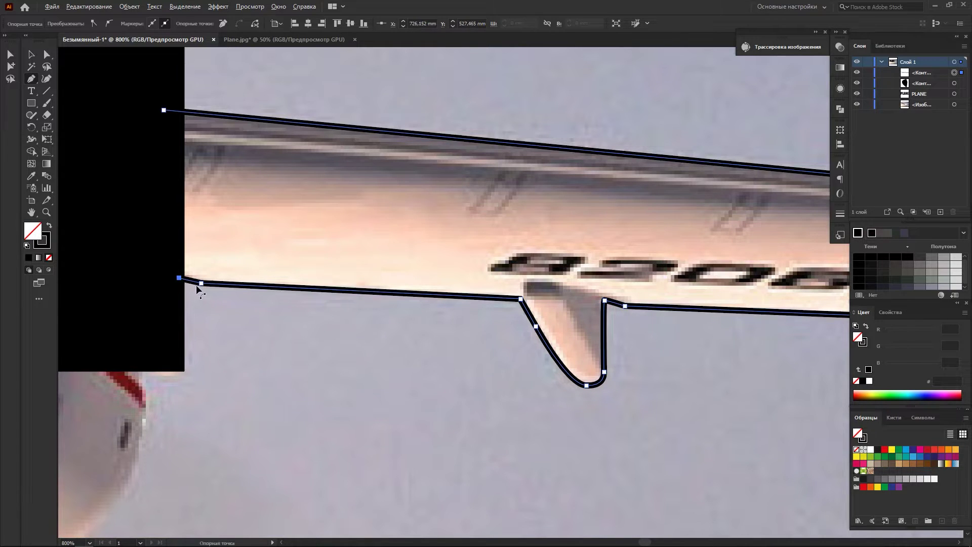
Continue the path through the letter E down to the engine and trace the engine's rounded outer and lower edge
scroll(197, 286, "down", 1)
scroll(202, 289, "left", 3)
scroll(287, 293, "down", 2)
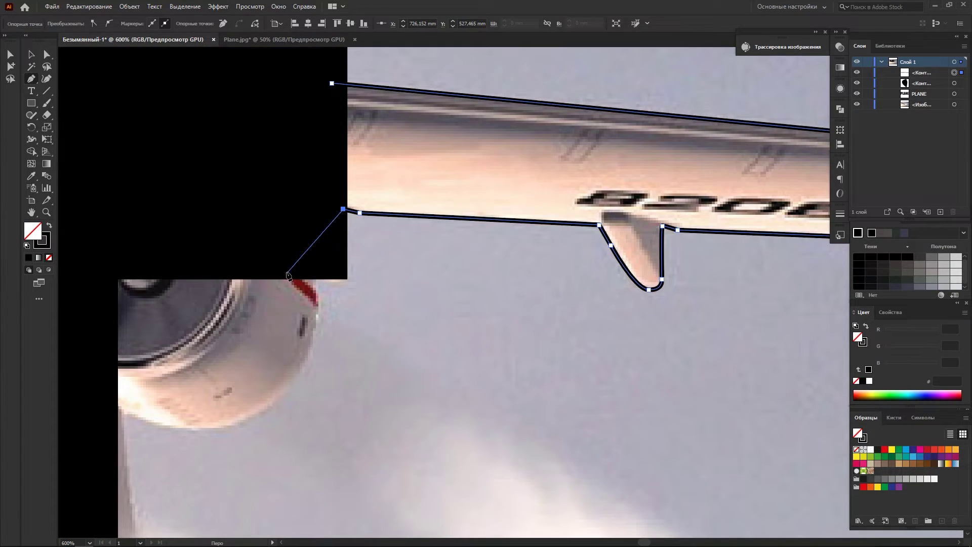
left_click(285, 250)
left_click(315, 274)
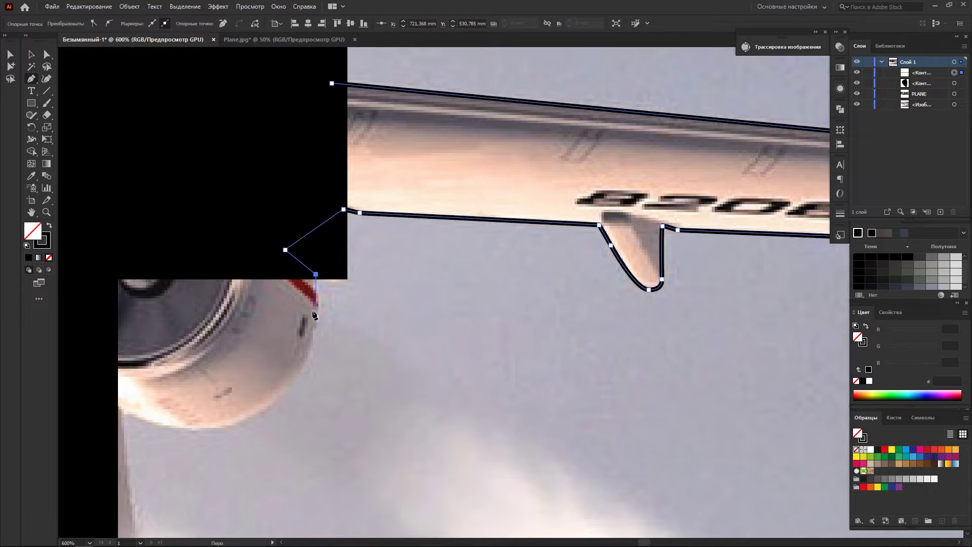
left_click_drag(315, 338, 304, 362)
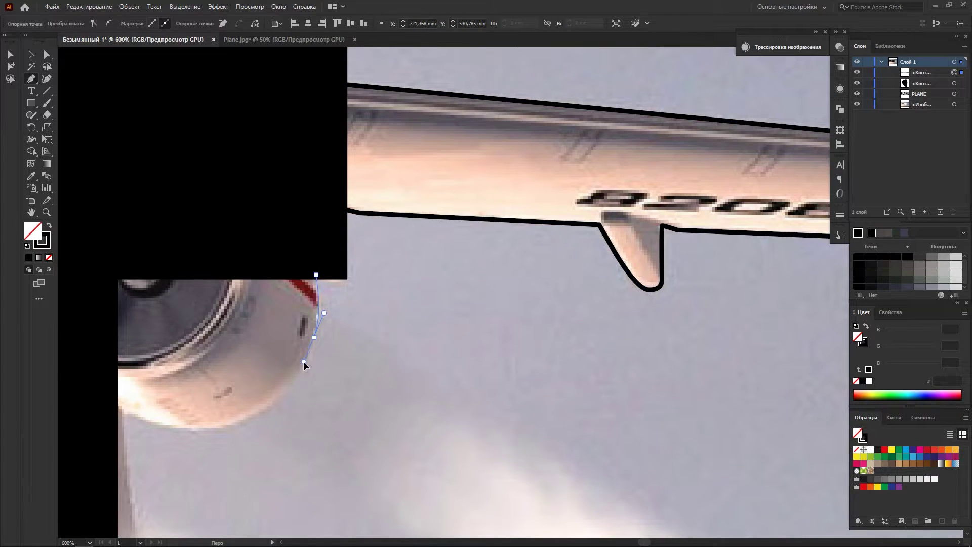
left_click_drag(256, 415, 212, 440)
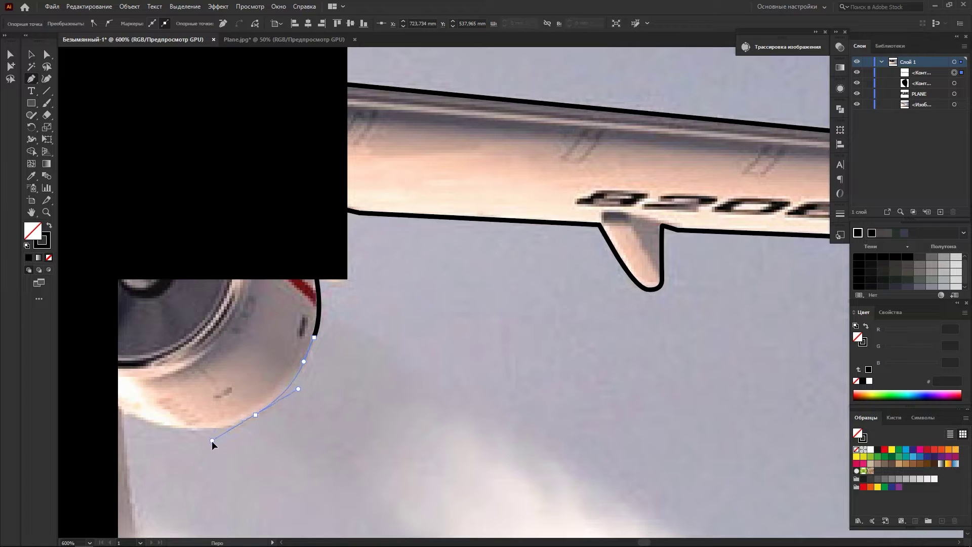
left_click(147, 423)
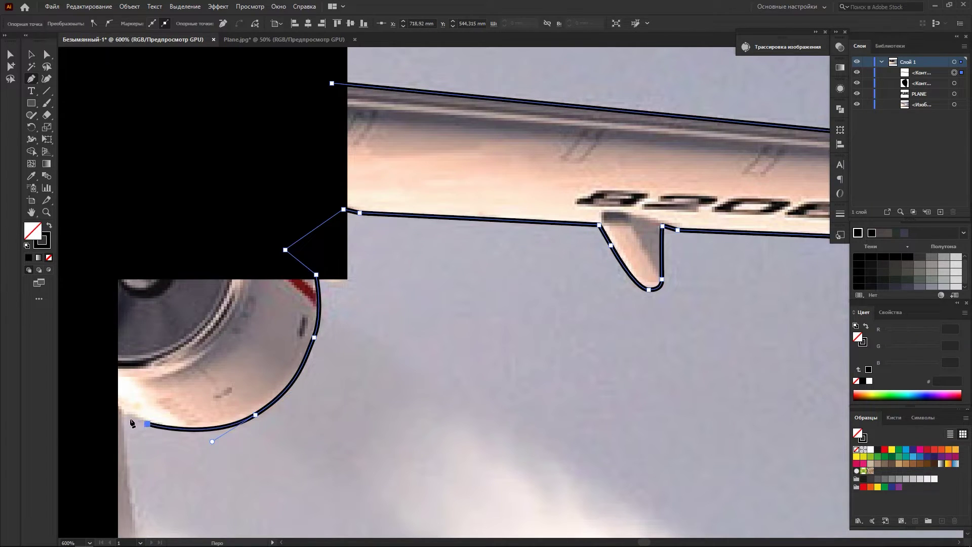
Run the path from the engine's lower edge up inside the letter E and close it at the wing's upper starting point
left_click_drag(107, 405, 104, 398)
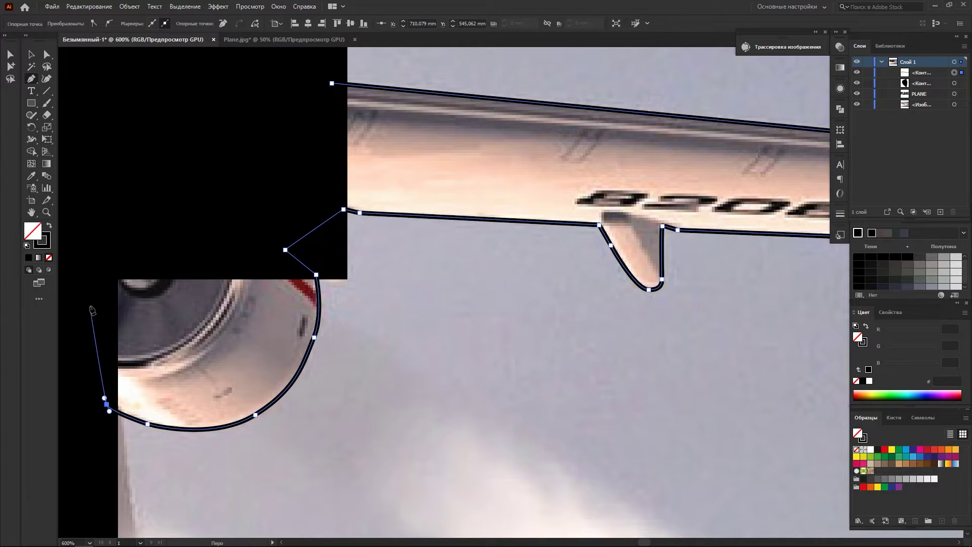
left_click(90, 305)
left_click(120, 237)
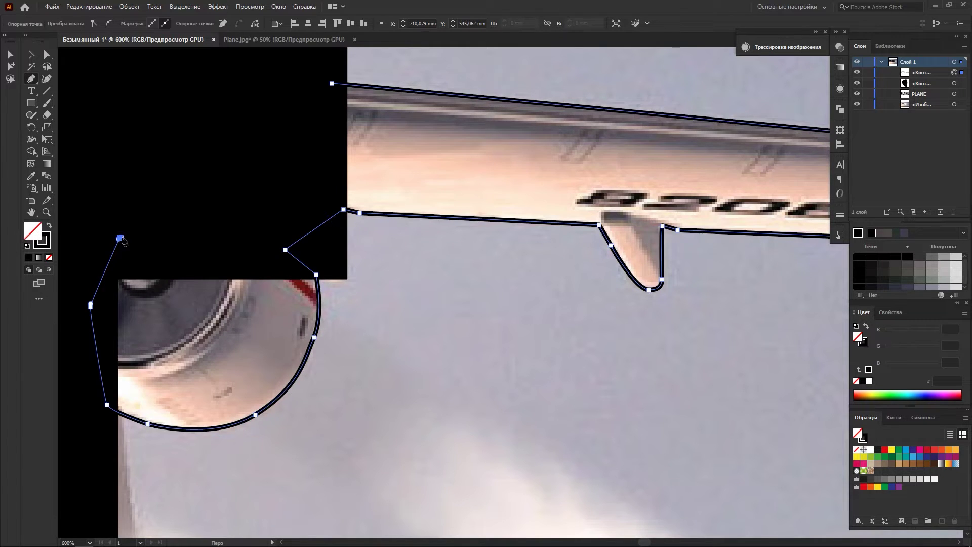
left_click(331, 84)
Swap fill and stroke on the closed wing-and-engine shape so it is solid black without an outline, and deselect it
scroll(347, 160, "down", 4)
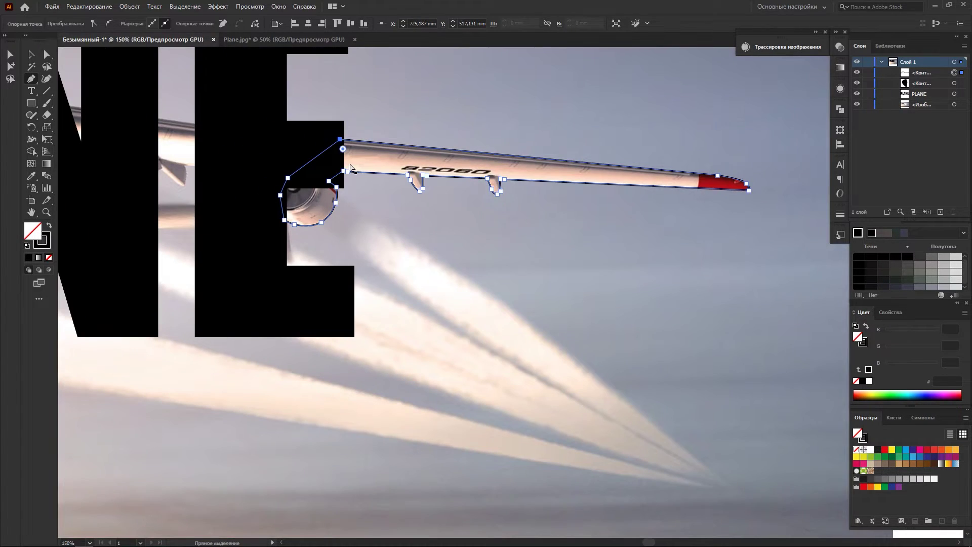
scroll(350, 167, "down", 3)
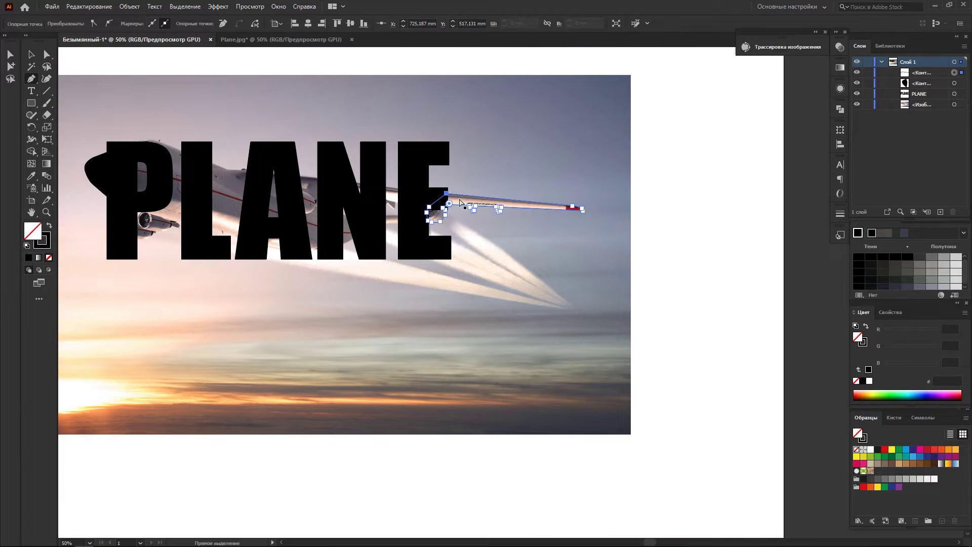
scroll(460, 202, "left", 2)
left_click(31, 55)
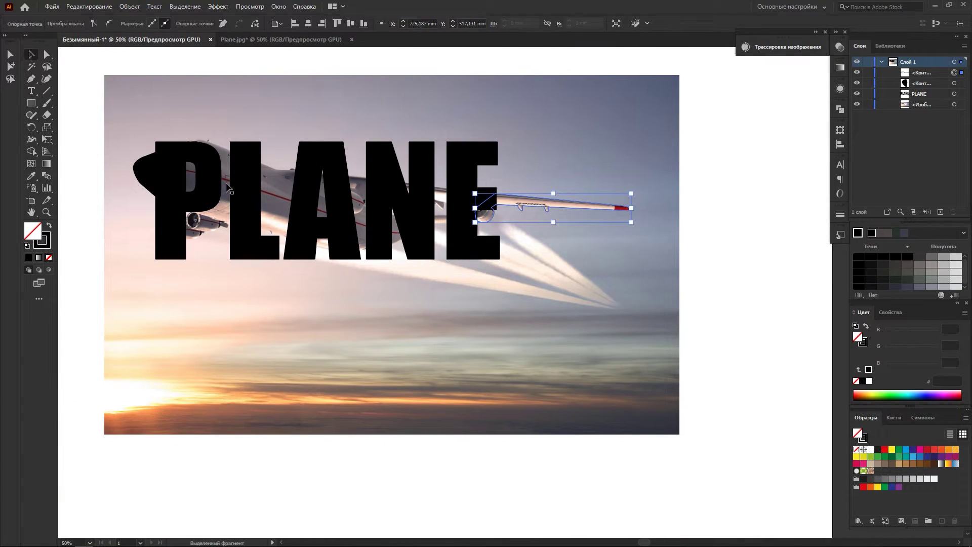
scroll(547, 205, "up", 1)
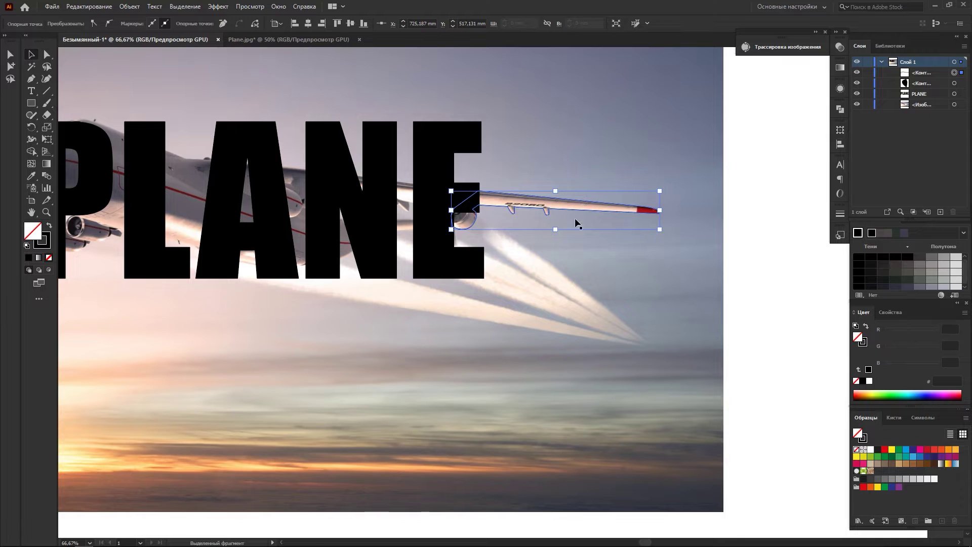
left_click(49, 226)
scroll(676, 231, "left", 3)
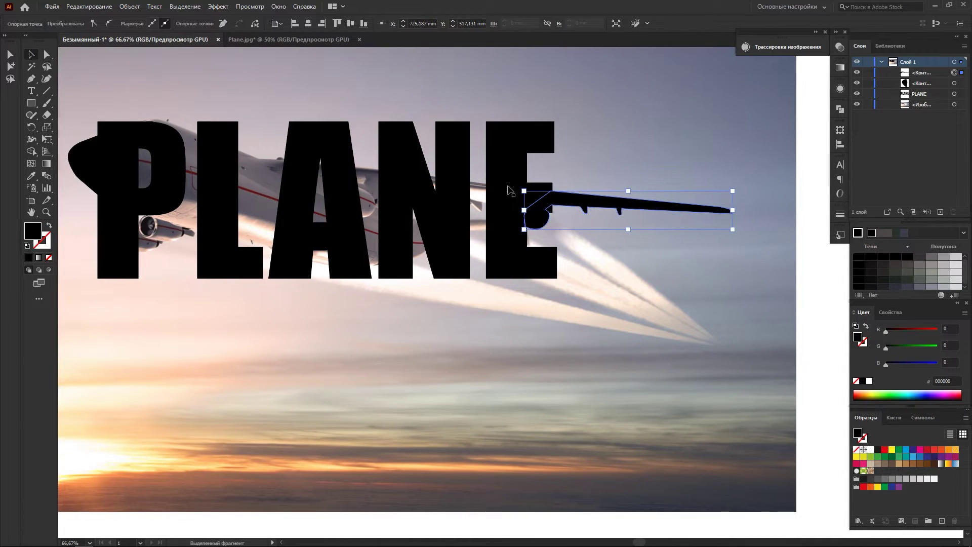
scroll(688, 215, "right", 1)
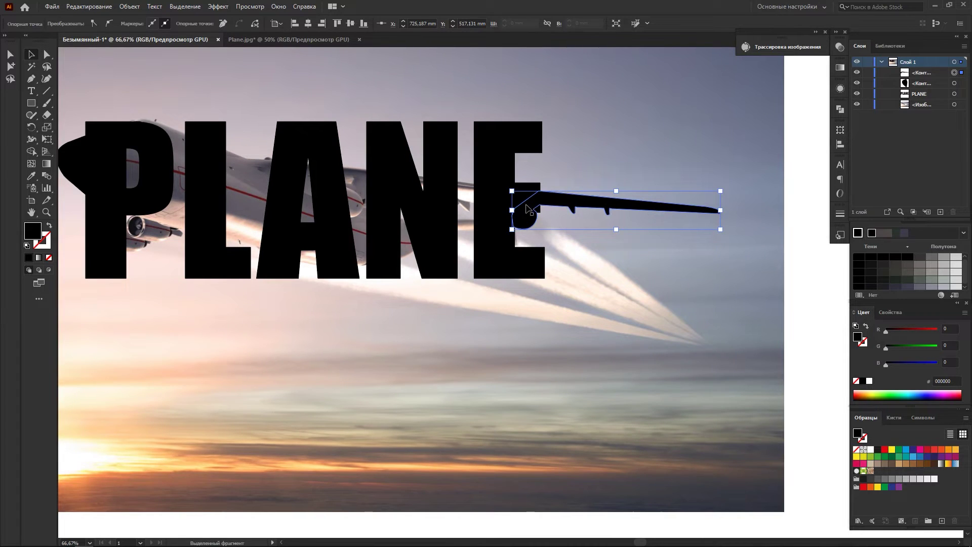
scroll(528, 212, "left", 3)
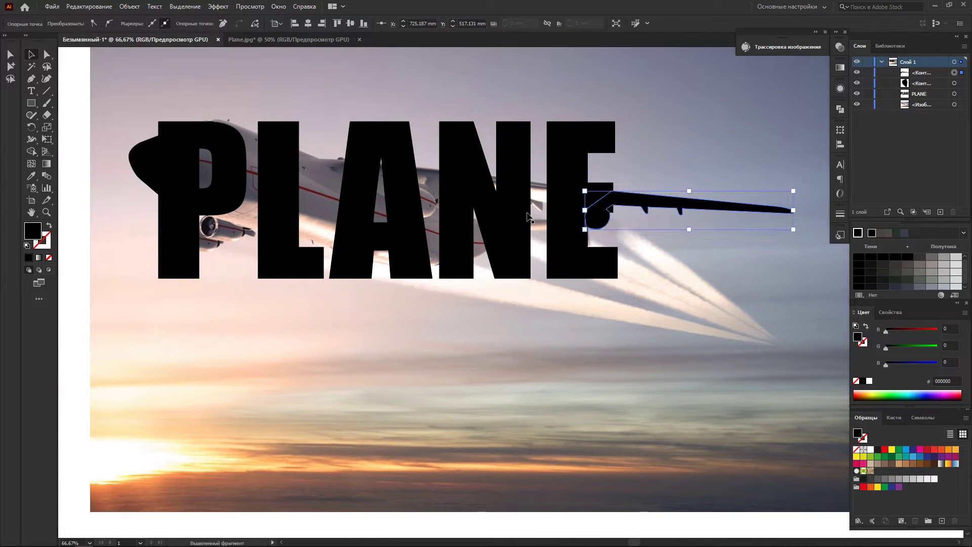
scroll(528, 216, "down", 1)
left_click(439, 71)
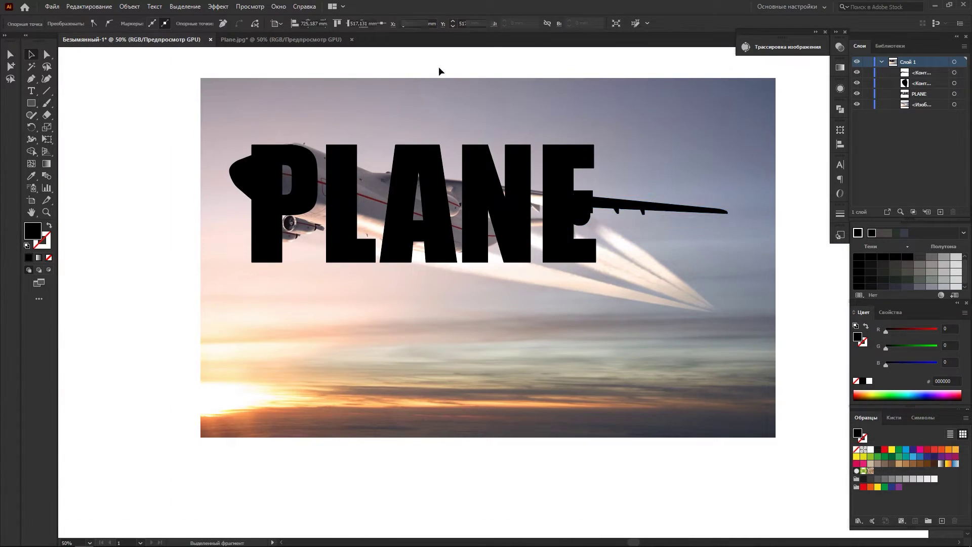
Convert the PLANE text to outlines
left_click(448, 205)
right_click(435, 198)
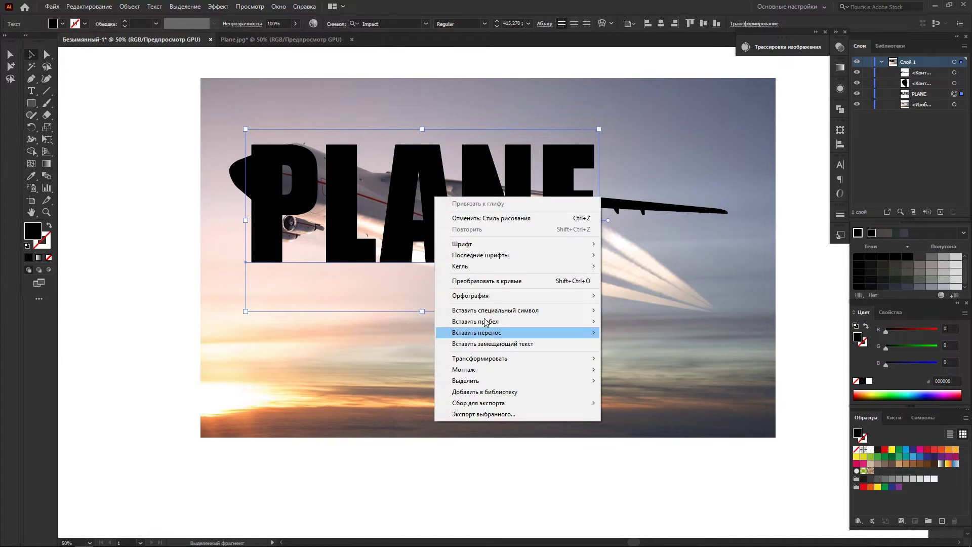
left_click(485, 283)
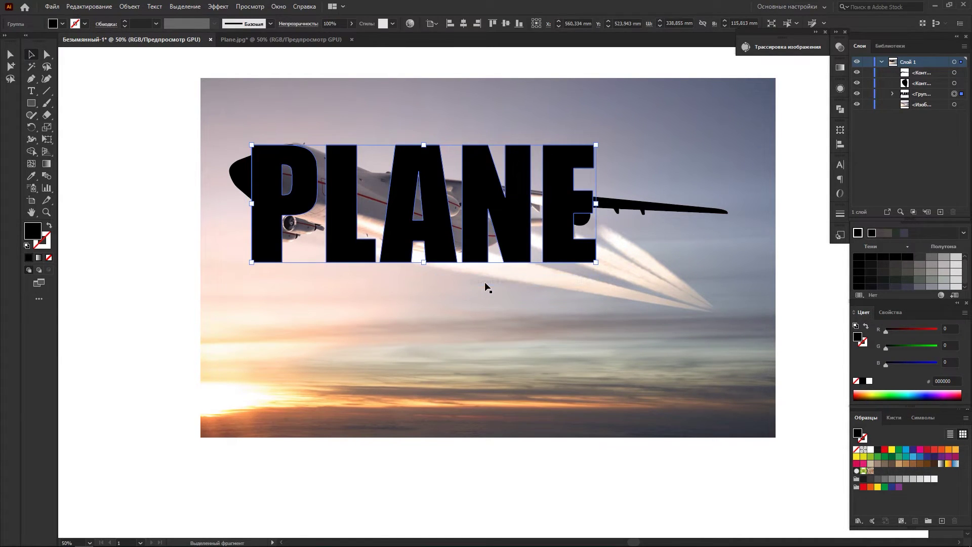
Add the nose and wing shapes to the selected lettering and unite all of them with Pathfinder
left_click(238, 189, "shift")
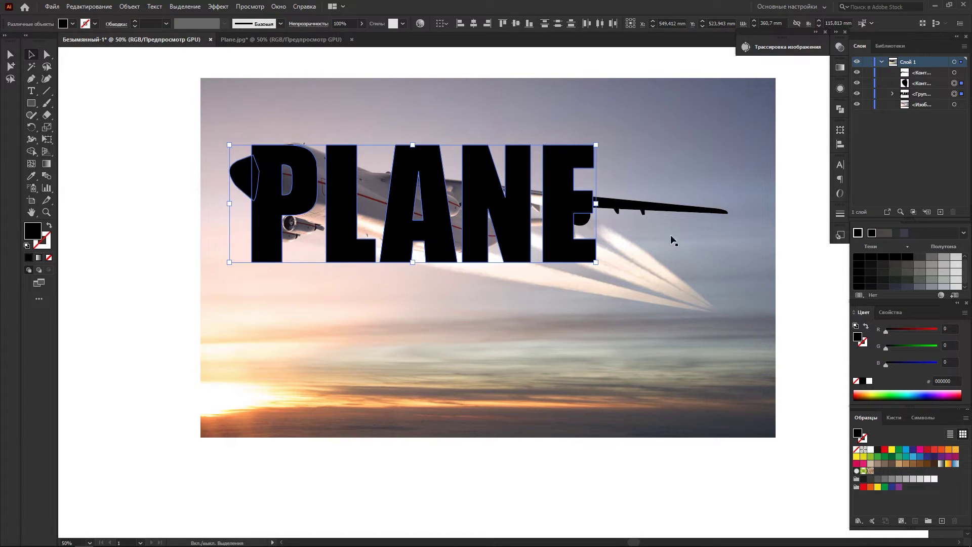
left_click(649, 209, "shift")
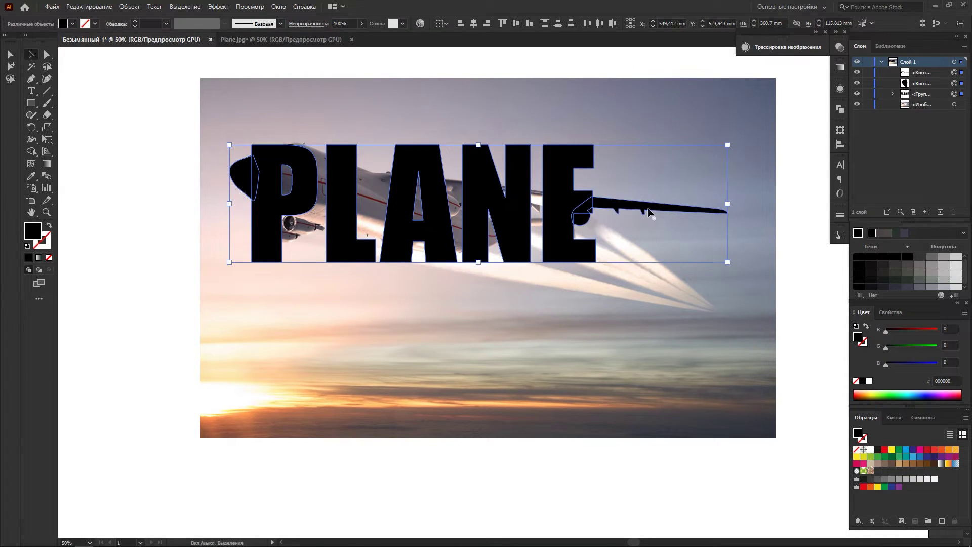
left_click(841, 110)
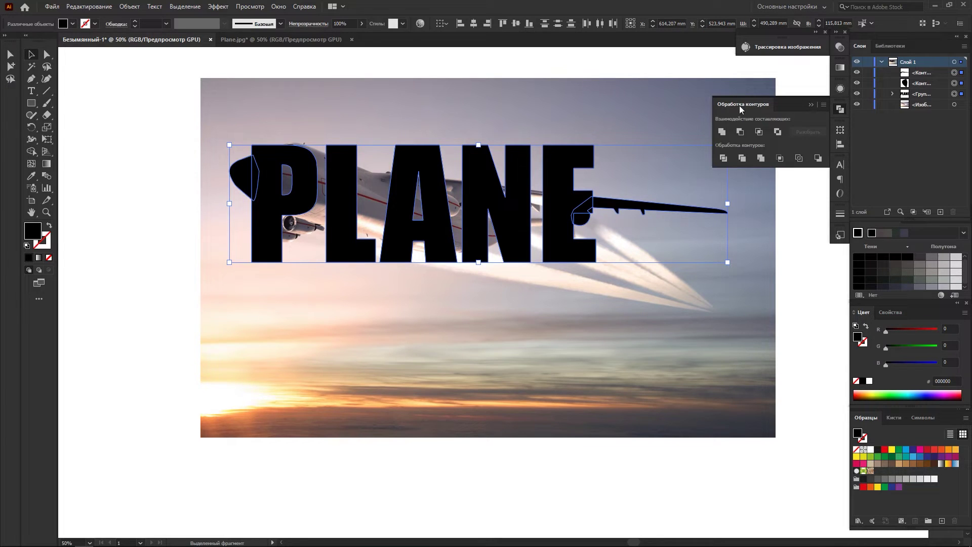
left_click(722, 132)
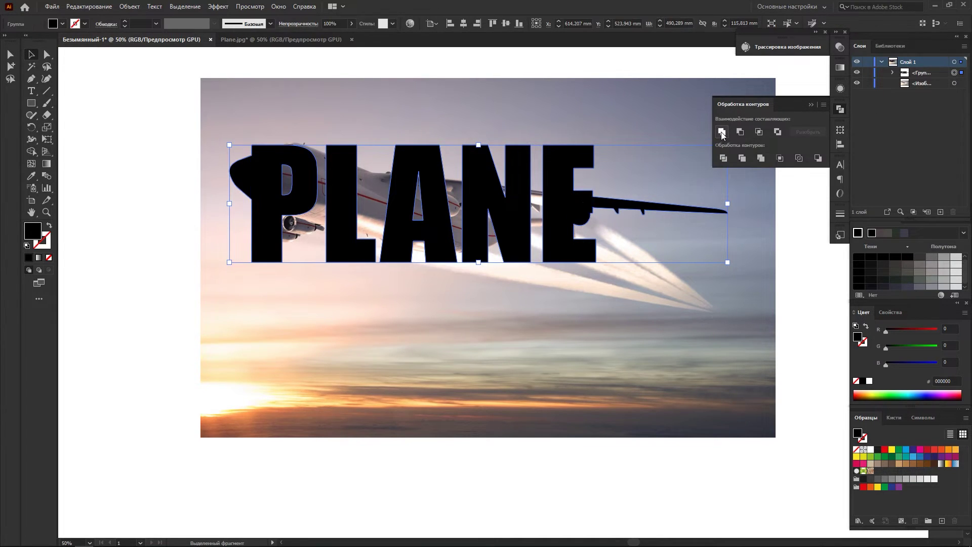
left_click(132, 182)
left_click(342, 174)
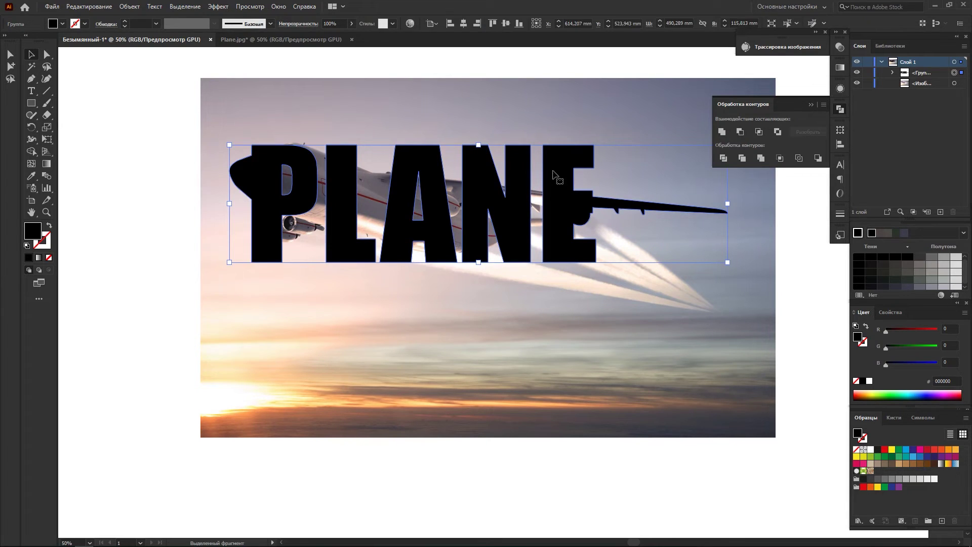
left_click(814, 104)
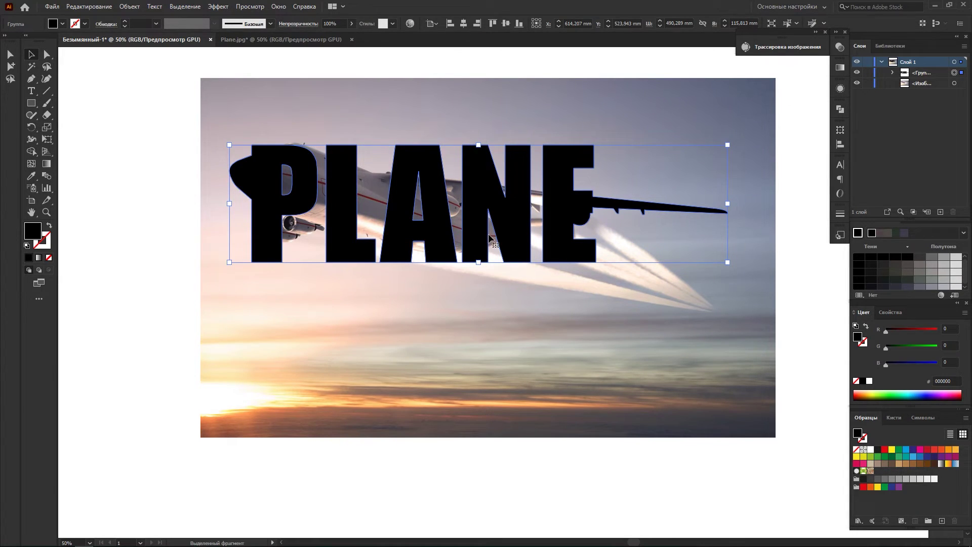
Turn the united lettering group into a single compound path
left_click(134, 8)
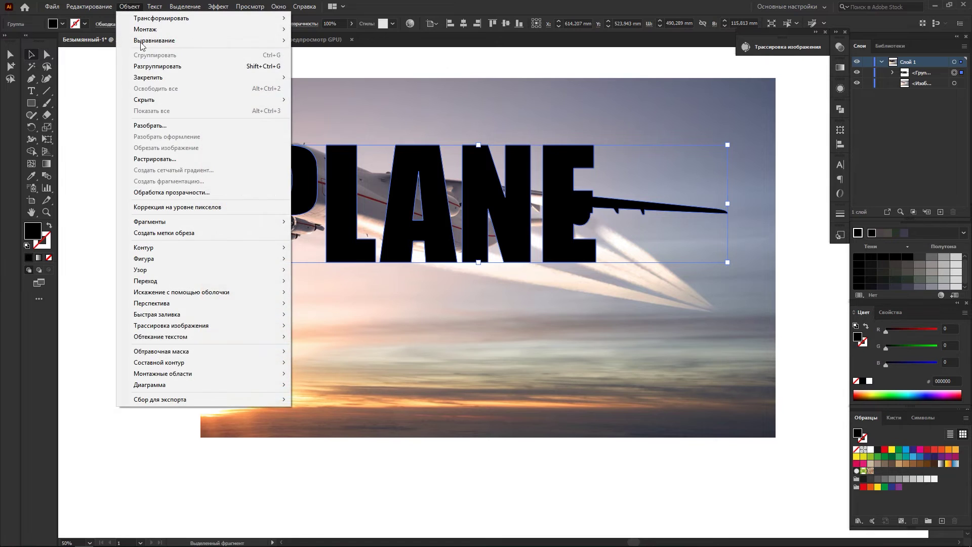
mouse_move(229, 363)
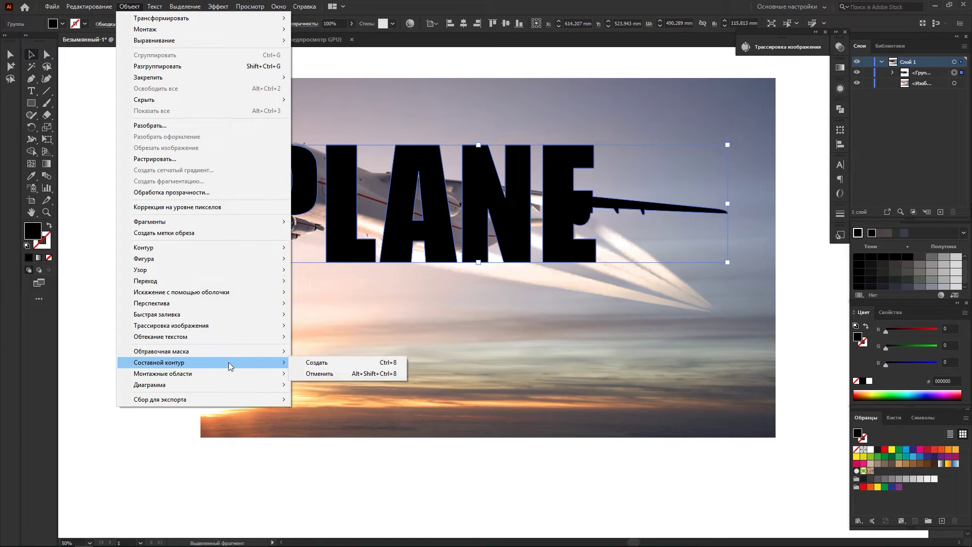
left_click(324, 363)
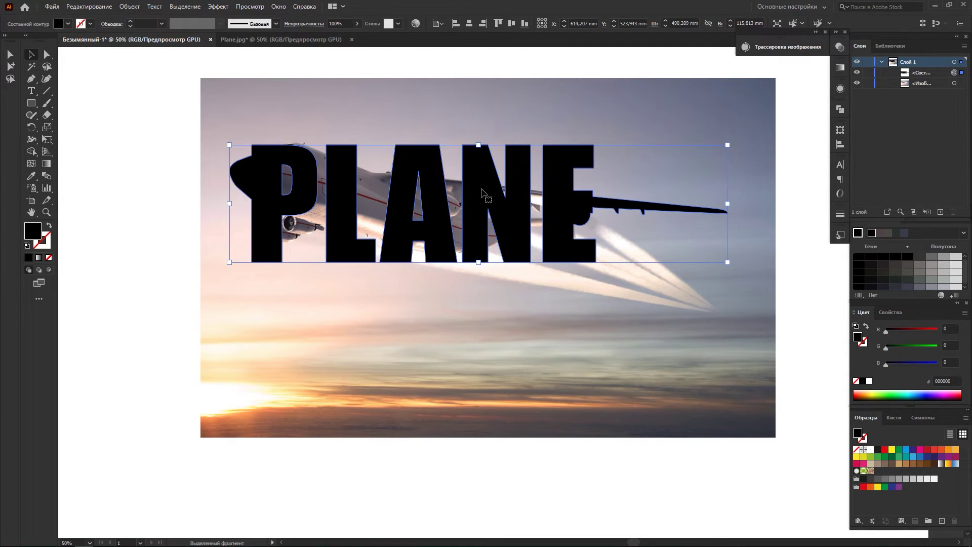
Select the compound path together with the airplane photo, make a clipping mask from them, and deselect the result
left_click_drag(136, 97, 515, 287)
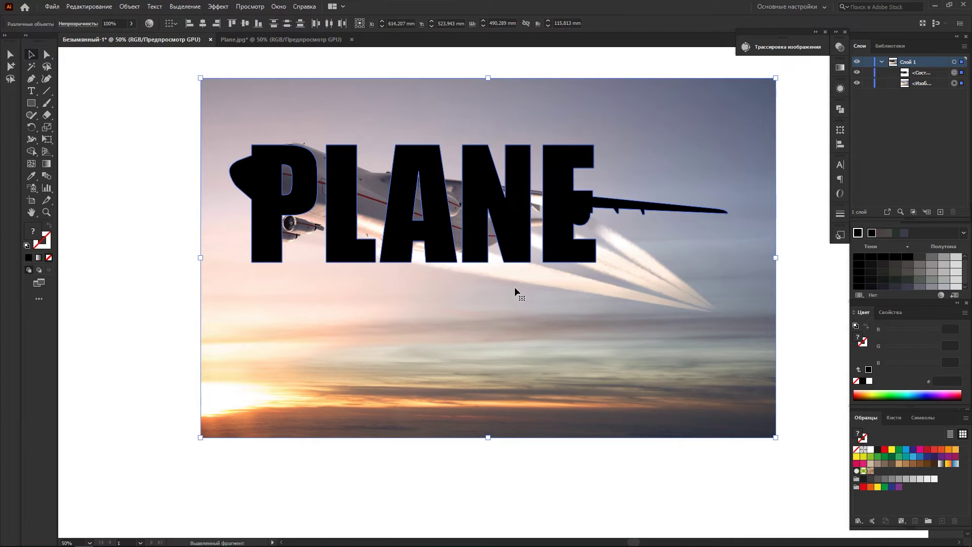
right_click(482, 193)
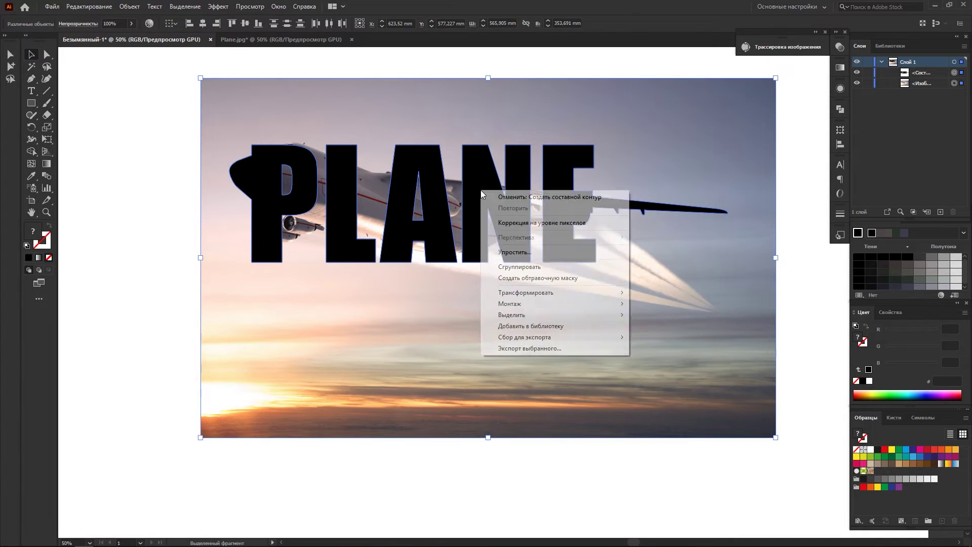
left_click(527, 278)
scroll(583, 309, "up", 1)
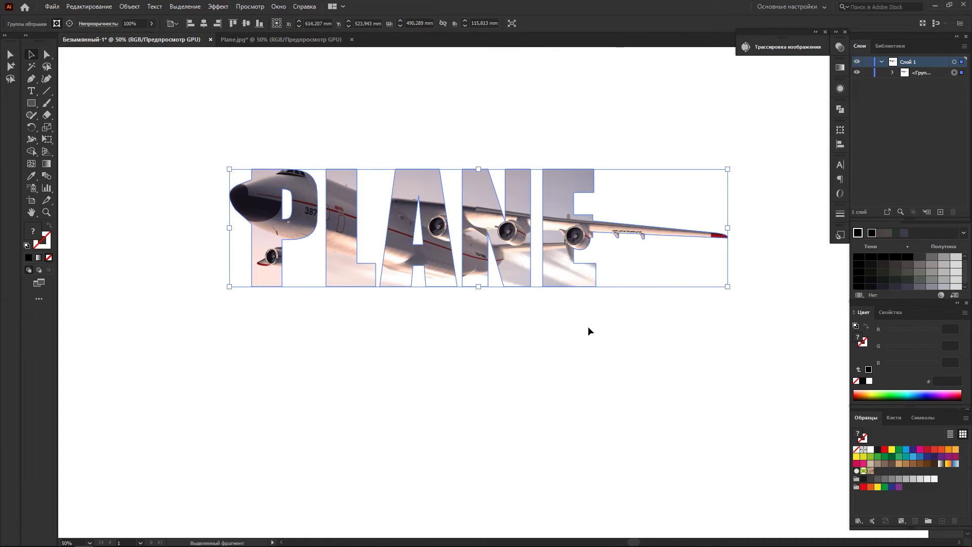
left_click(588, 326)
scroll(587, 329, "up", 1)
scroll(587, 329, "left", 1)
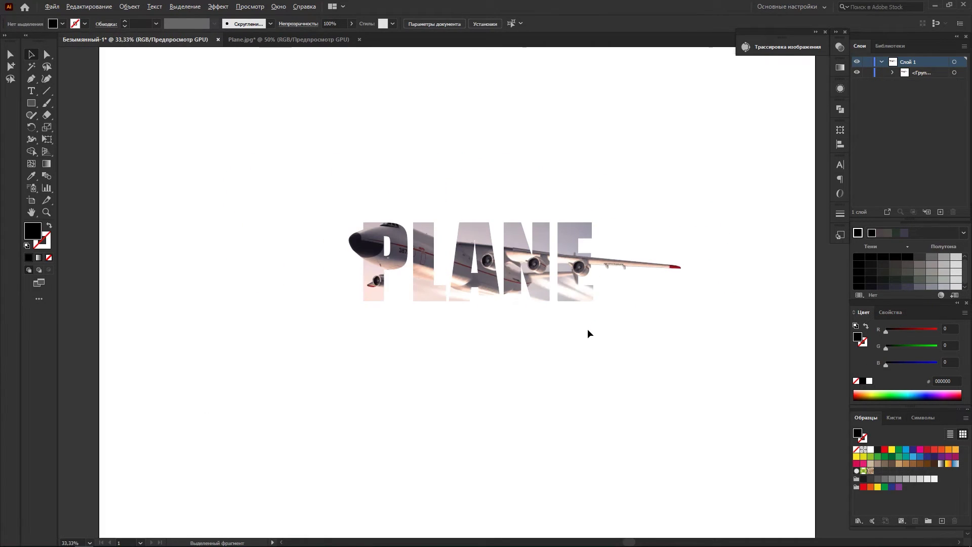
Draw a black rectangle about 740 by 422 mm around the masked lettering and place it behind the clip group
left_click(33, 104)
left_click_drag(84, 60, 835, 490)
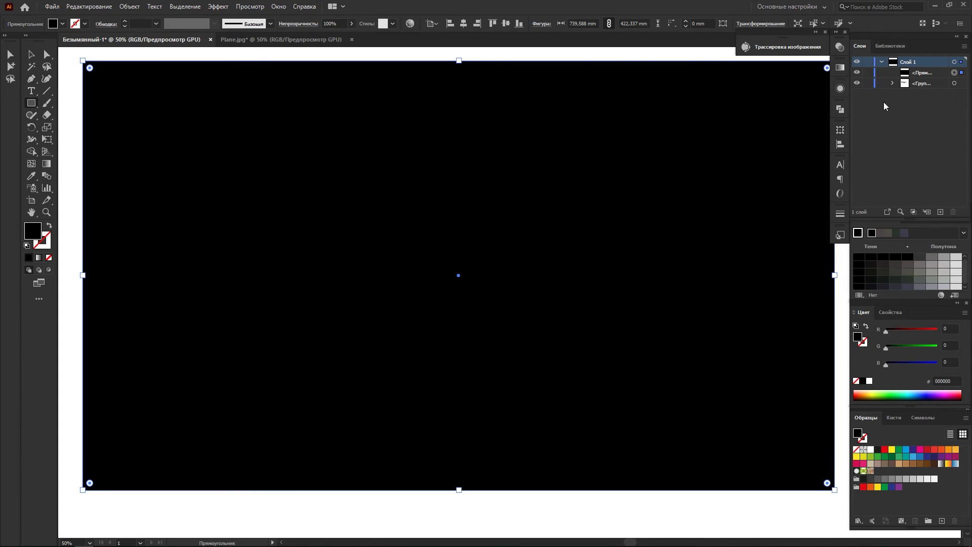
left_click_drag(905, 83, 908, 81)
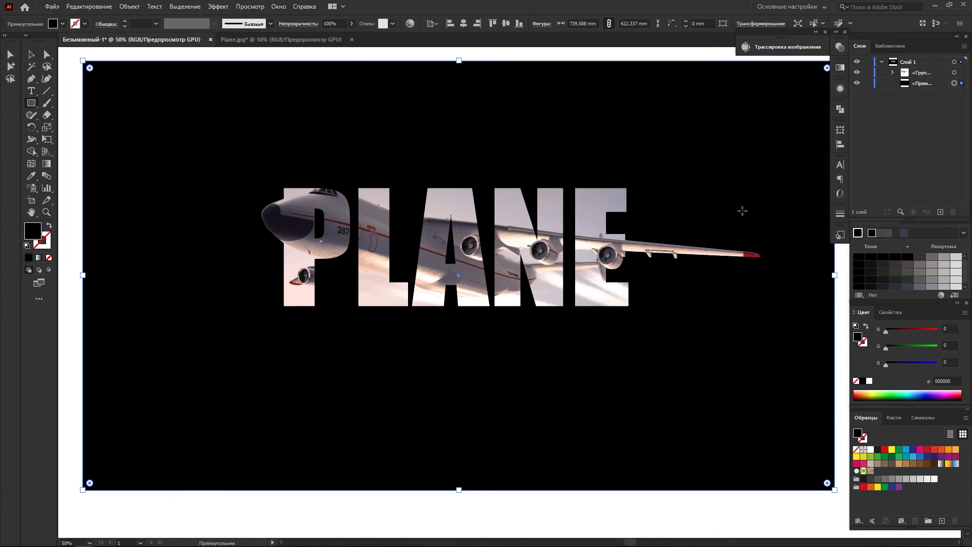
key("ctrl+plus")
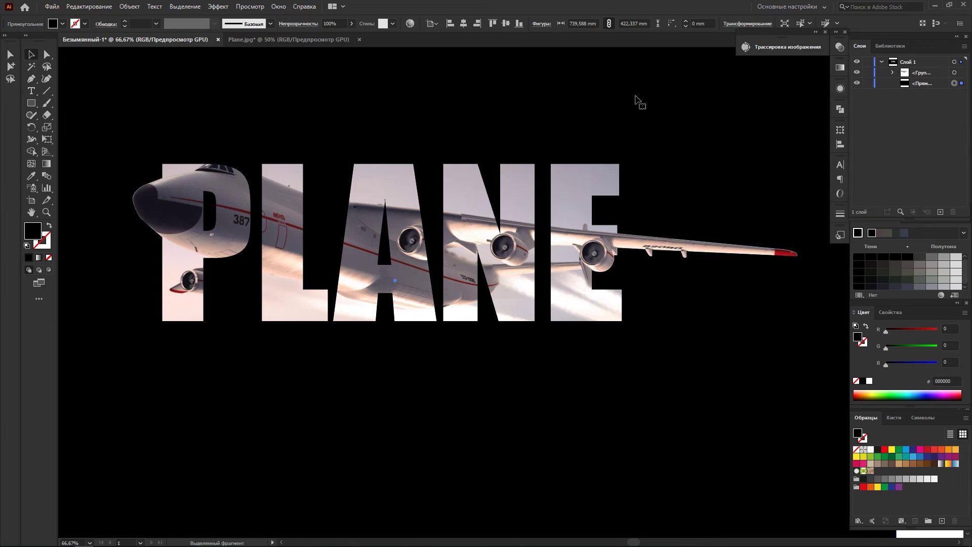